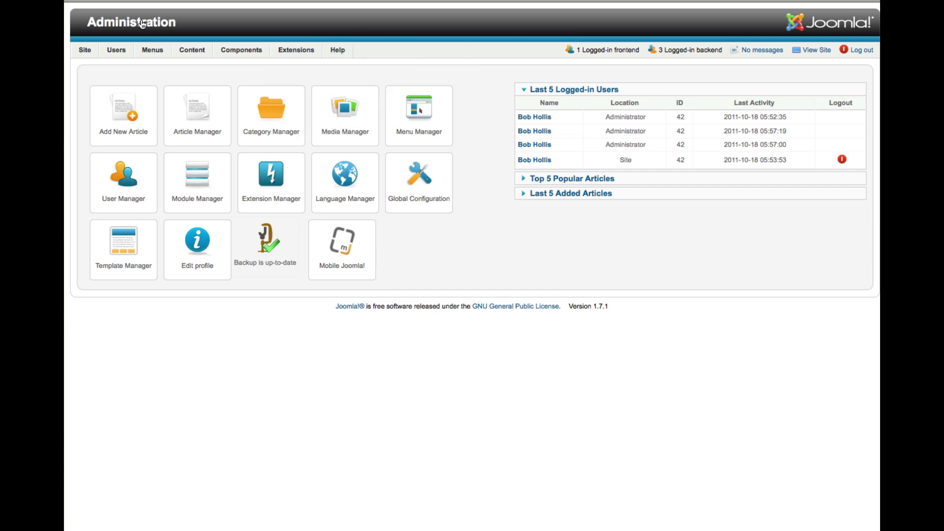
Bring up the Joomla Components menu to reveal the CiviCRM entry.
{"action": "mouse_move", "coordinate": [93, 96]}
{"action": "mouse_move", "coordinate": [232, 52]}
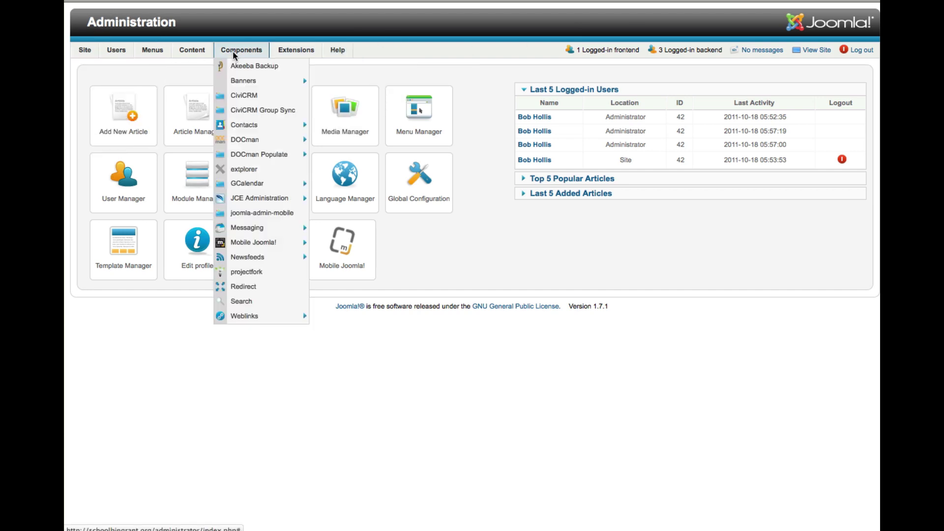
Open CiviCRM and go to its Search Builder.
{"action": "left_click", "coordinate": [243, 97]}
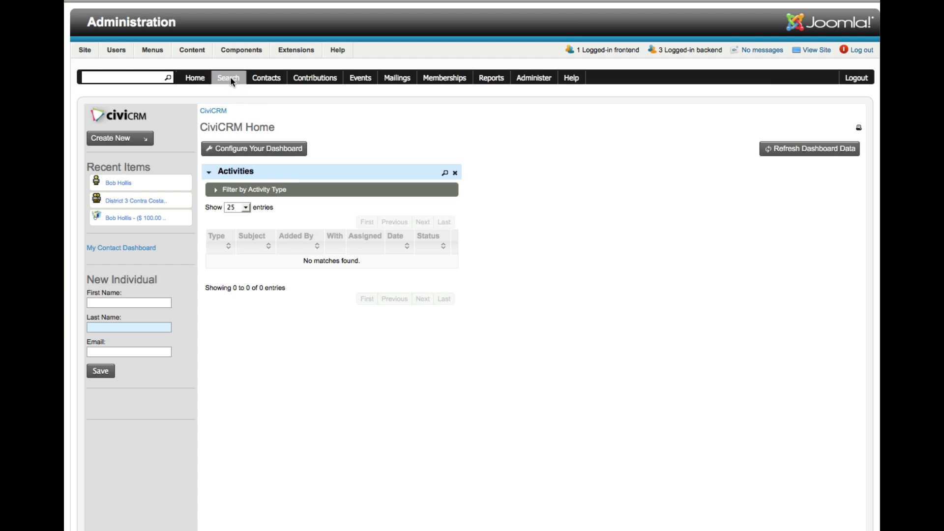
{"action": "left_click", "coordinate": [230, 79]}
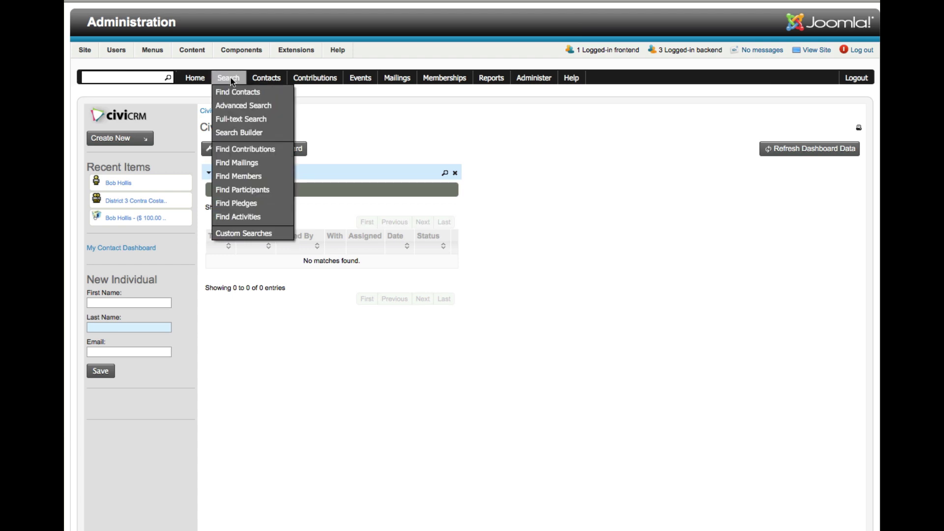
{"action": "left_click", "coordinate": [242, 133]}
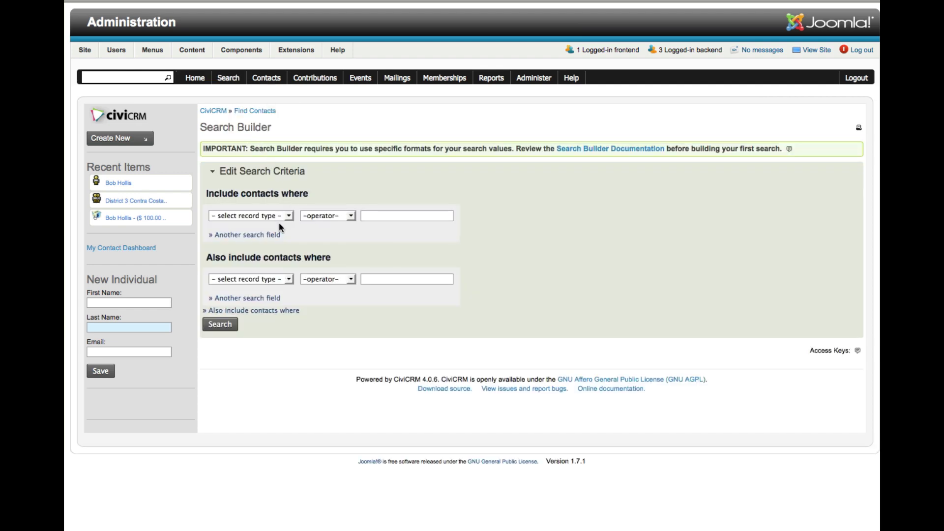
Add the first criterion: Individual County (Primary) equals marin.
{"action": "left_click", "coordinate": [289, 216]}
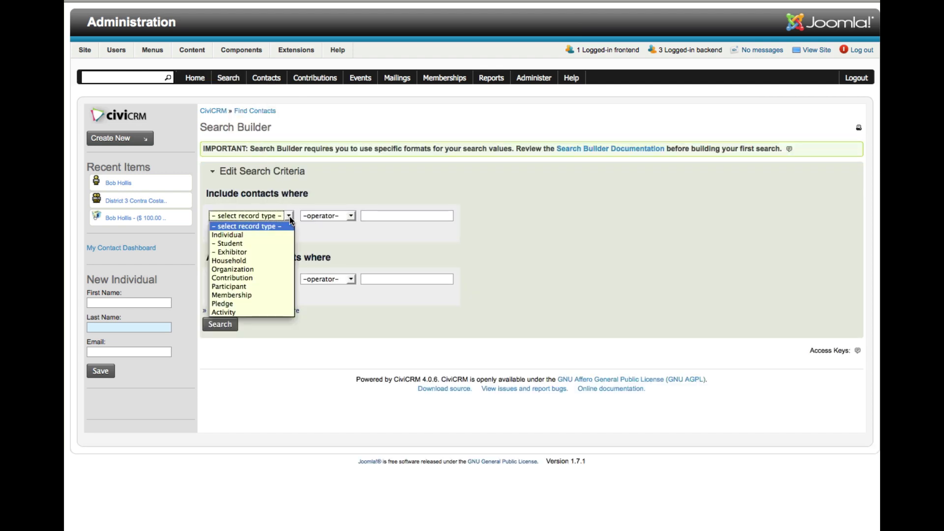
{"action": "left_click", "coordinate": [274, 236]}
{"action": "left_click", "coordinate": [416, 216]}
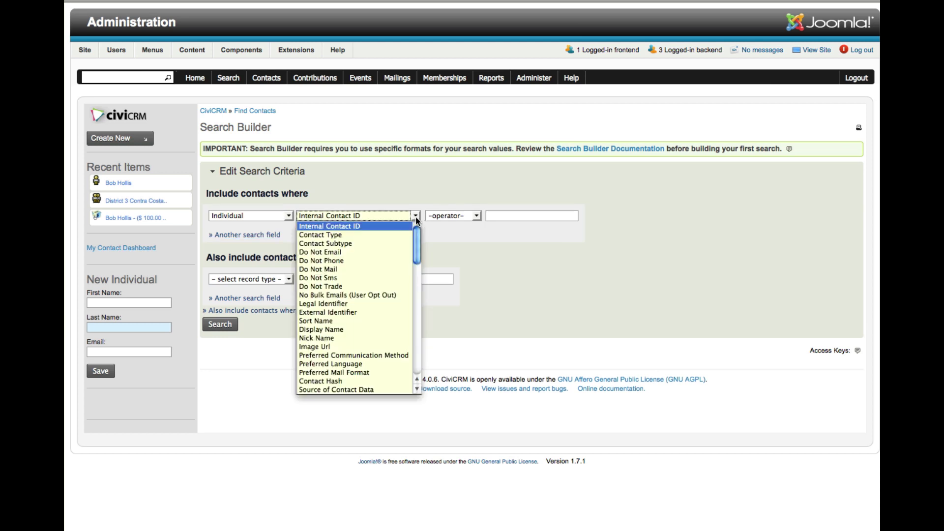
{"action": "scroll", "coordinate": [391, 296], "scroll_direction": "down", "scroll_amount": 7}
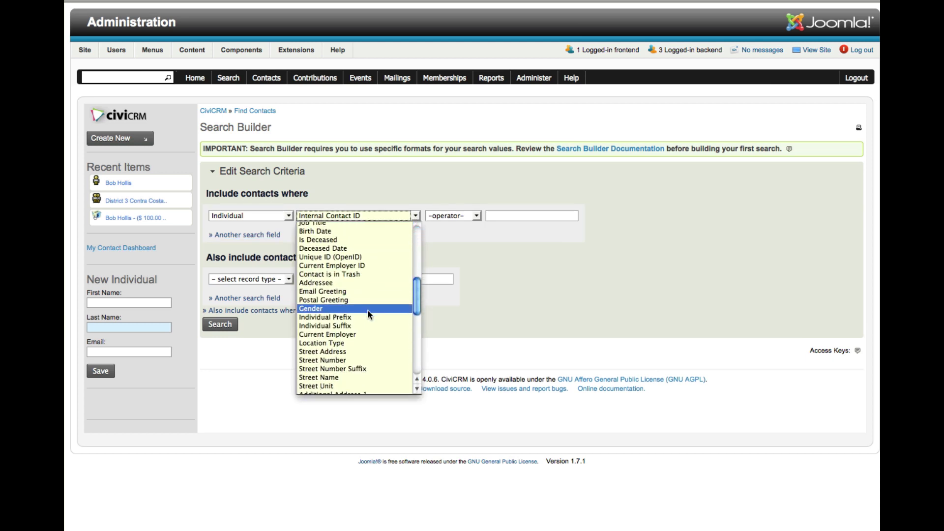
{"action": "scroll", "coordinate": [368, 309], "scroll_direction": "down", "scroll_amount": 6}
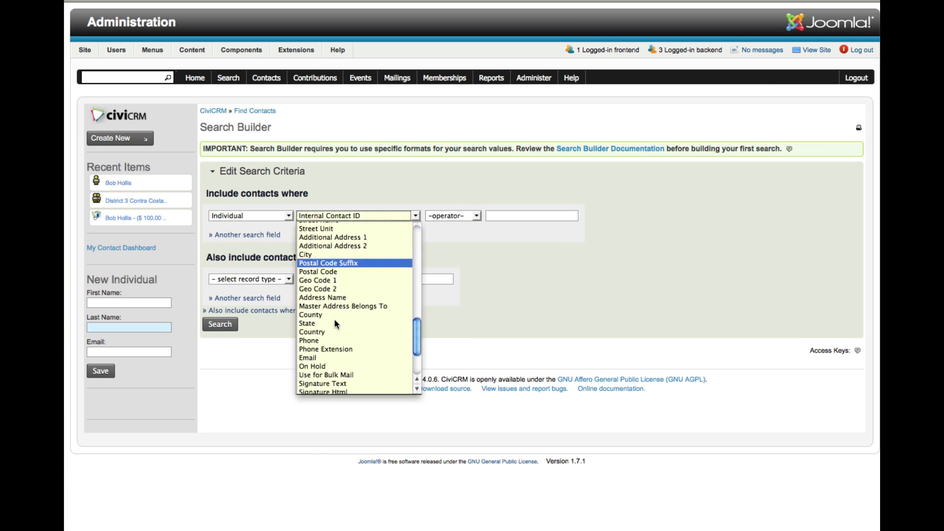
{"action": "left_click", "coordinate": [318, 314]}
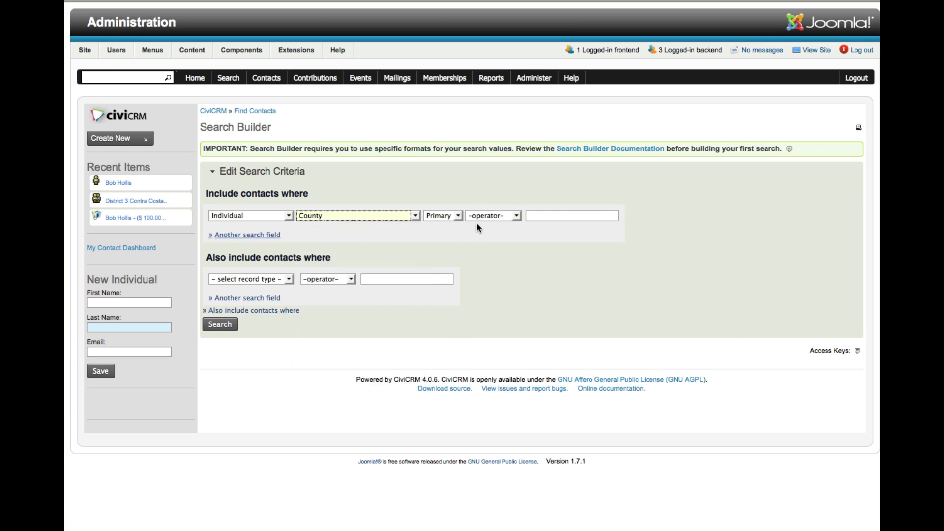
{"action": "left_click", "coordinate": [518, 217]}
{"action": "left_click", "coordinate": [506, 235]}
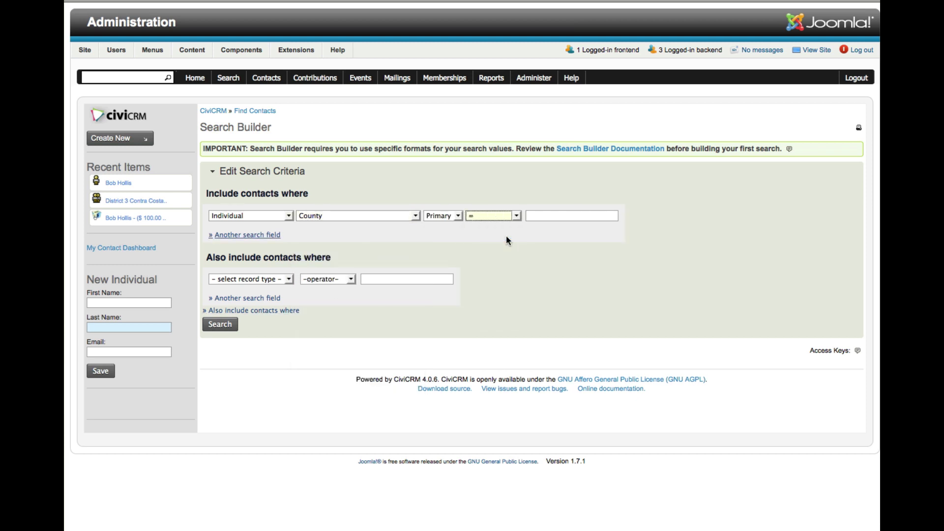
{"action": "left_click", "coordinate": [543, 217]}
{"action": "type", "text": "marin"}
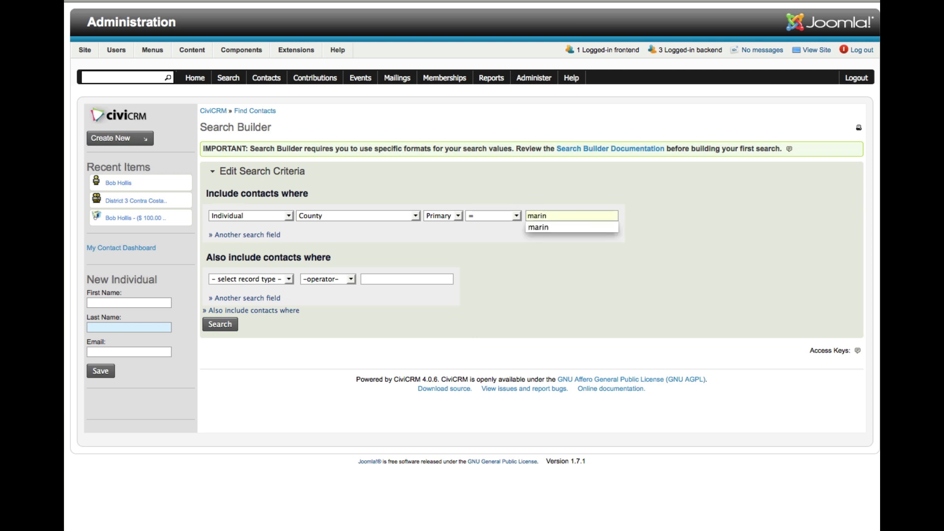
{"action": "left_click", "coordinate": [538, 250]}
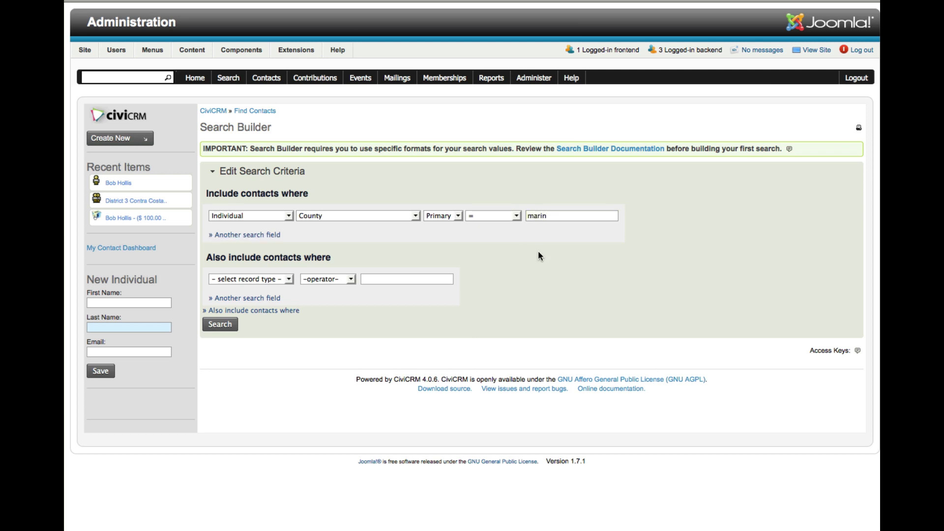
Add an also-include criterion: Individual County (Primary) equals contra costa.
{"action": "left_click", "coordinate": [292, 279]}
{"action": "left_click", "coordinate": [297, 296]}
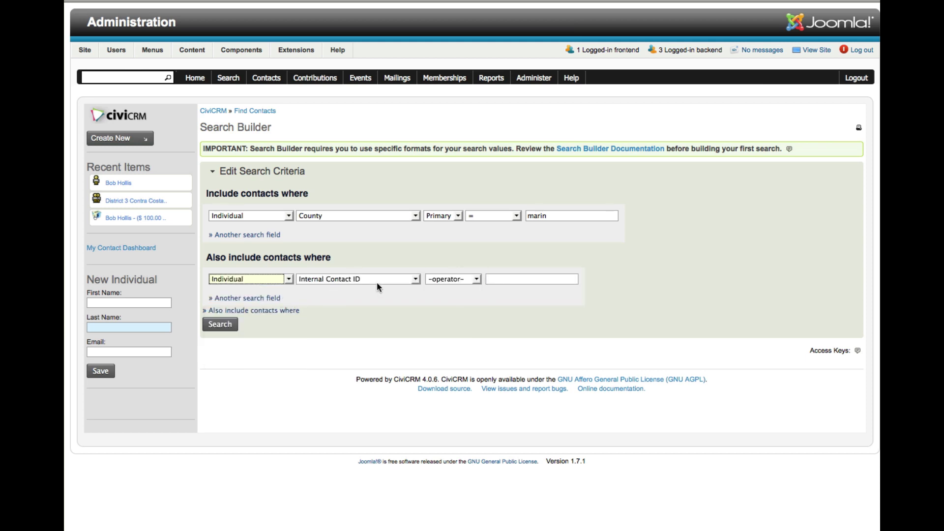
{"action": "left_click", "coordinate": [416, 280]}
{"action": "scroll", "coordinate": [382, 364], "scroll_direction": "down", "scroll_amount": 6}
{"action": "scroll", "coordinate": [378, 366], "scroll_direction": "down", "scroll_amount": 1}
{"action": "scroll", "coordinate": [374, 369], "scroll_direction": "down", "scroll_amount": 6}
{"action": "left_click", "coordinate": [352, 406]}
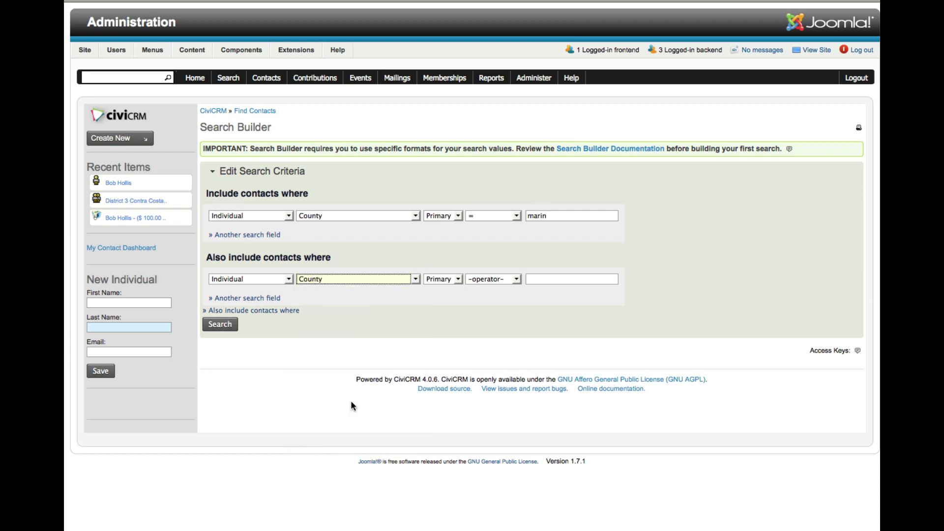
{"action": "left_click", "coordinate": [516, 279]}
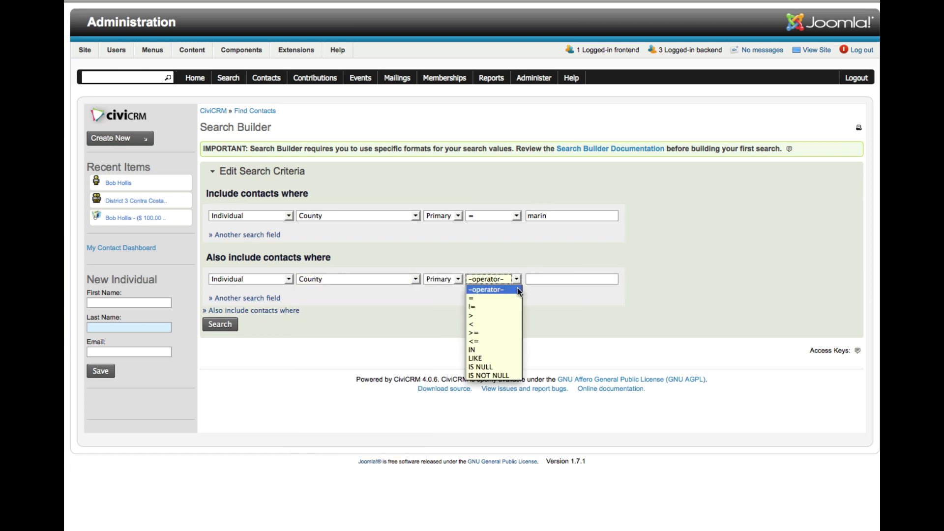
{"action": "left_click", "coordinate": [514, 292]}
{"action": "left_click", "coordinate": [552, 280]}
{"action": "type", "text": "contr"}
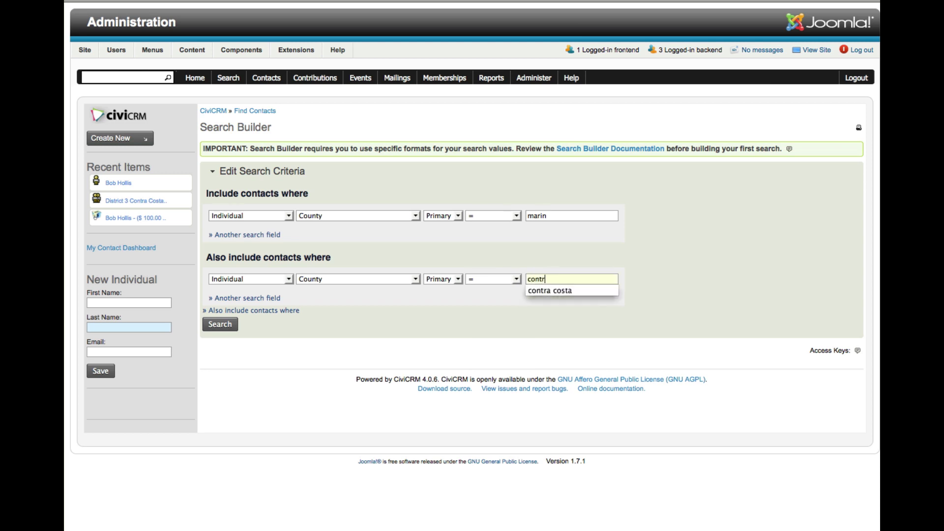
{"action": "type", "text": "a costa"}
{"action": "key", "text": "Down"}
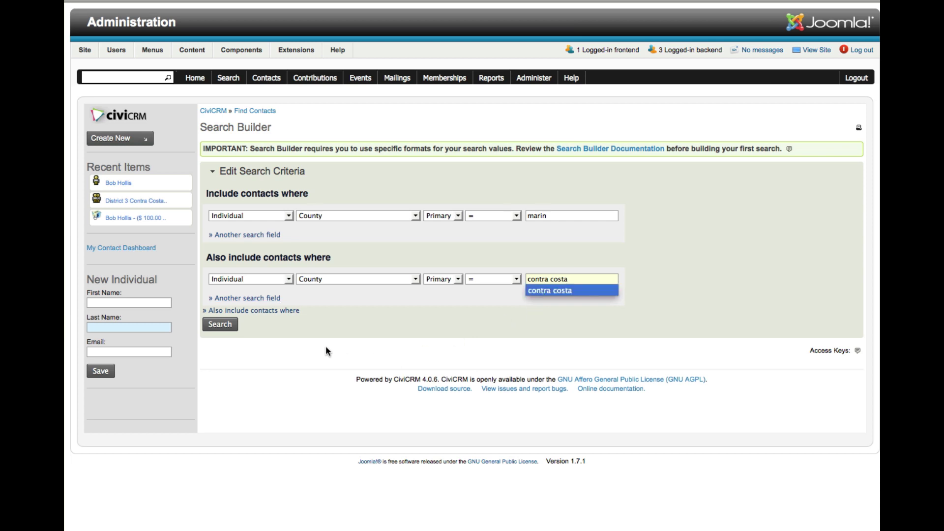
{"action": "left_click", "coordinate": [558, 291]}
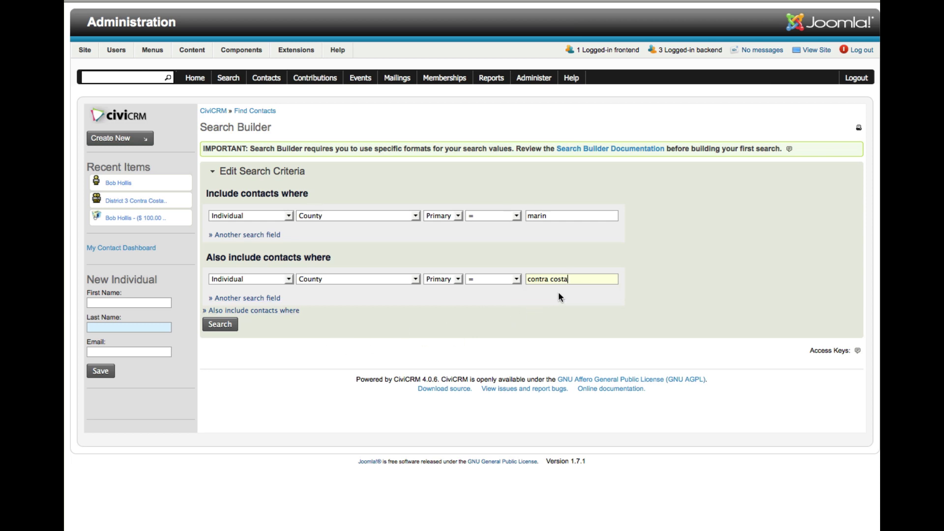
Run the two-county search, select both contacts, and choose New Smart Group as the action.
{"action": "left_click", "coordinate": [221, 326]}
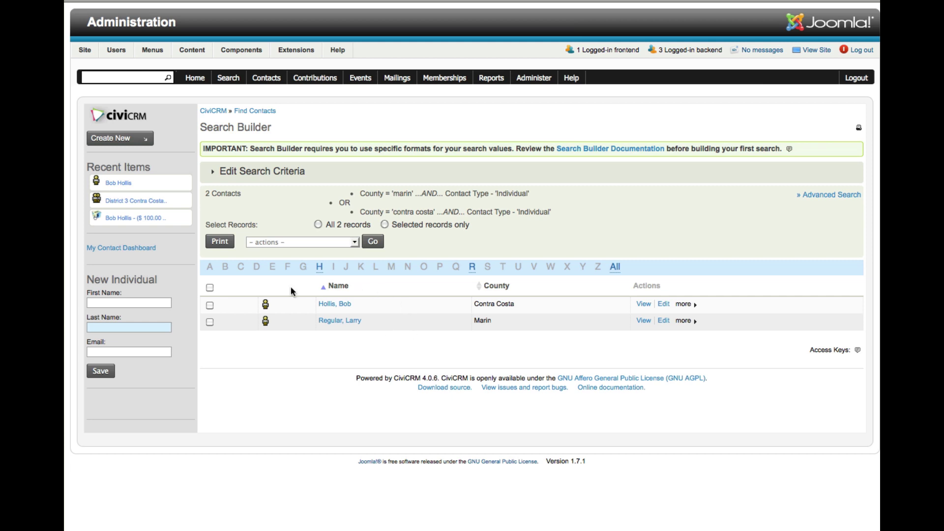
{"action": "left_click", "coordinate": [209, 287]}
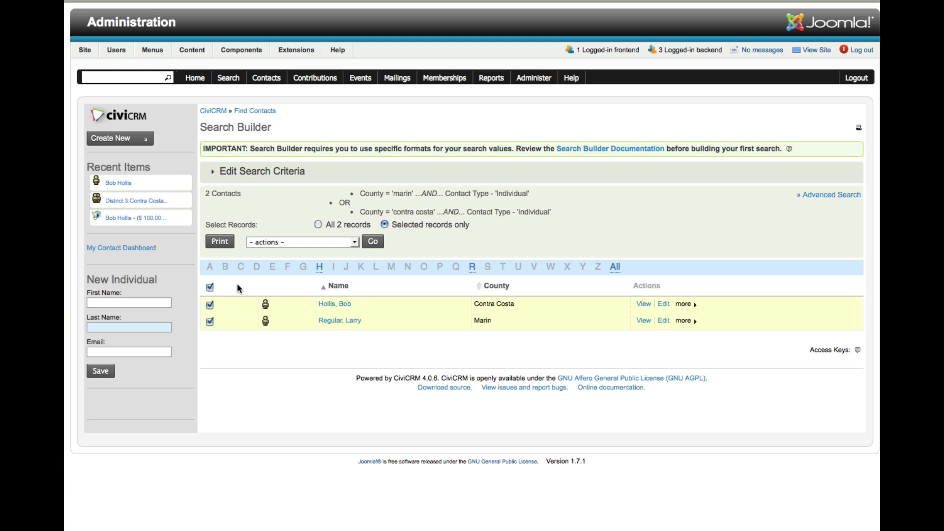
{"action": "left_click", "coordinate": [354, 242]}
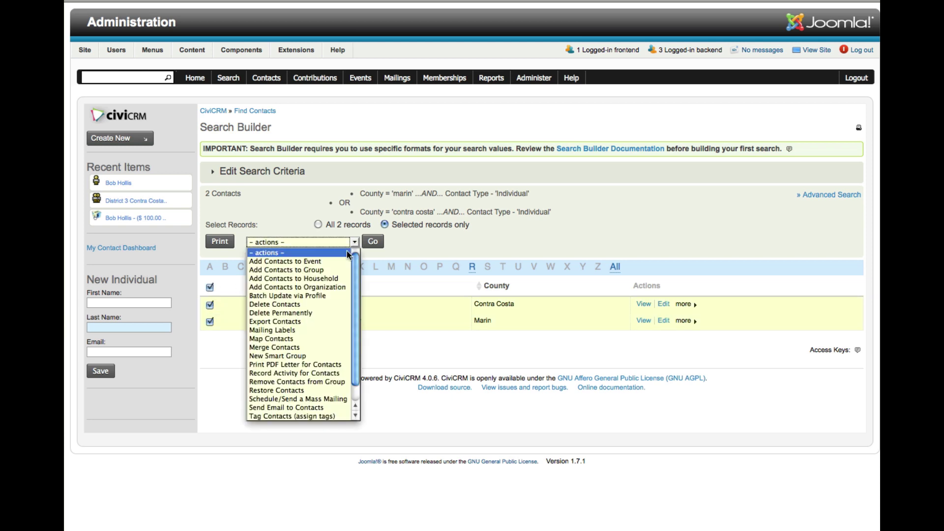
{"action": "left_click", "coordinate": [297, 356]}
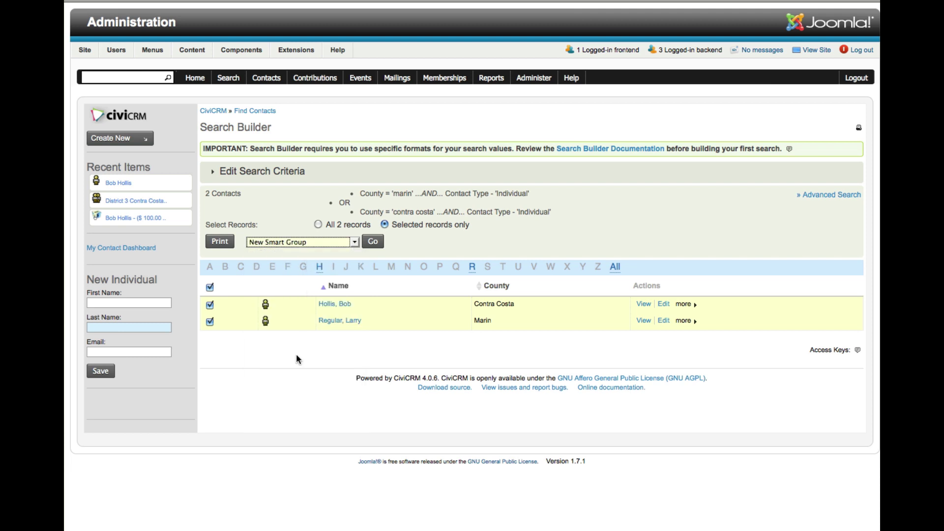
Save smart group 'Distrct 4 Demo Marin-Contra Costa' with the Mailing List group type.
{"action": "left_click", "coordinate": [377, 241]}
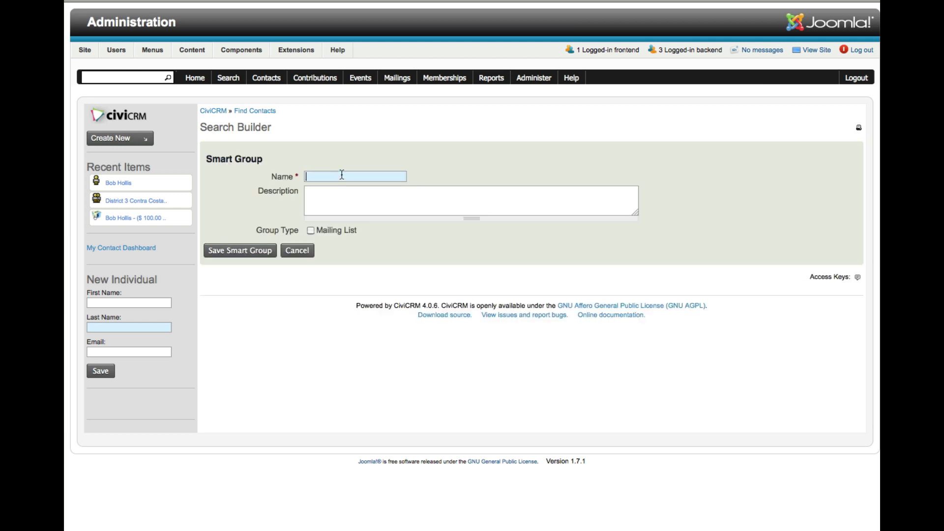
{"action": "type", "text": "Distrct "}
{"action": "type", "text": "4 Drmo"}
{"action": "key", "text": "BackSpace"}
{"action": "key", "text": "BackSpace"}
{"action": "key", "text": "BackSpace"}
{"action": "type", "text": "emo Marin-Contr "}
{"action": "type", "text": "Costa"}
{"action": "key", "text": "BackSpace"}
{"action": "key", "text": "BackSpace"}
{"action": "key", "text": "BackSpace"}
{"action": "key", "text": "BackSpace"}
{"action": "key", "text": "BackSpace"}
{"action": "key", "text": "BackSpace"}
{"action": "key", "text": "BackSpace"}
{"action": "key", "text": "BackSpace"}
{"action": "type", "text": "tra Costs"}
{"action": "key", "text": "BackSpace"}
{"action": "type", "text": "a"}
{"action": "left_click", "coordinate": [311, 231]}
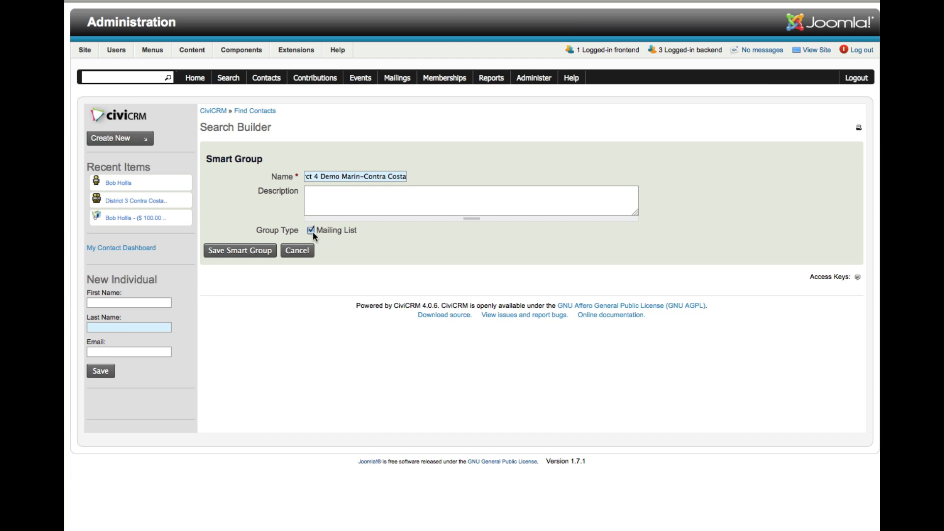
{"action": "left_click", "coordinate": [259, 252]}
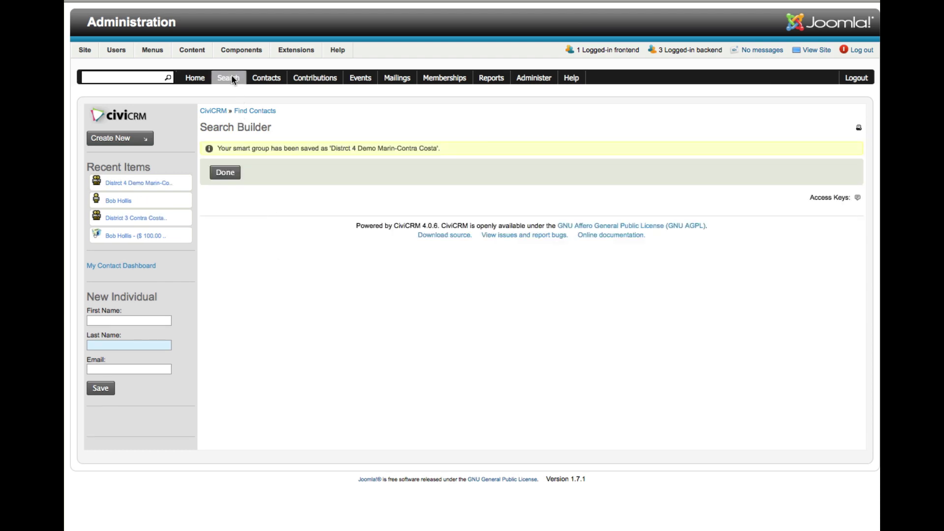
From Manage Groups, open the two-member contact list of the Distrct 4 smart group.
{"action": "mouse_move", "coordinate": [231, 75]}
{"action": "mouse_move", "coordinate": [279, 79]}
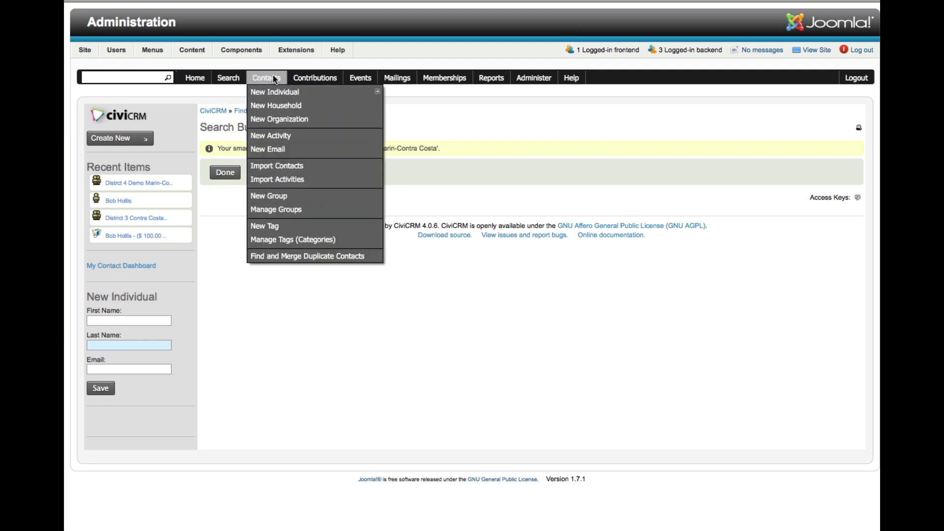
{"action": "left_click", "coordinate": [278, 211]}
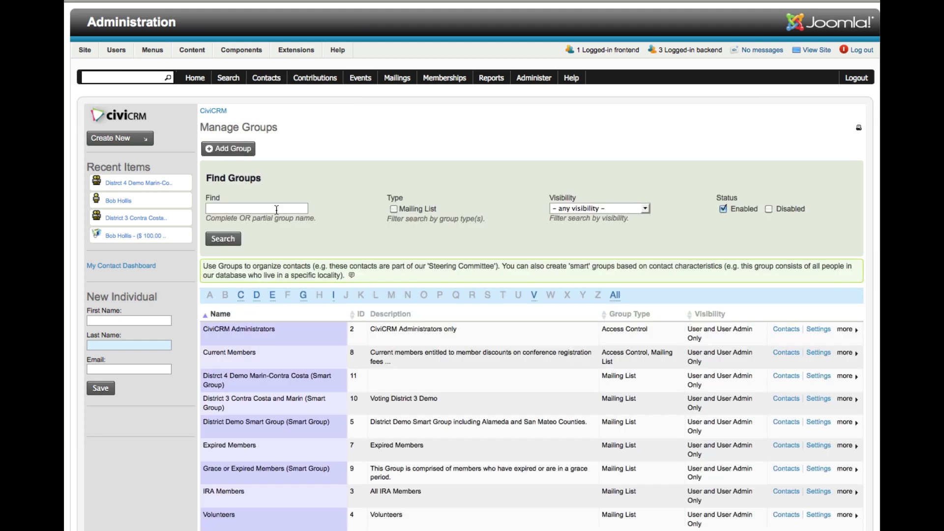
{"action": "scroll", "coordinate": [290, 211], "scroll_direction": "down", "scroll_amount": 5}
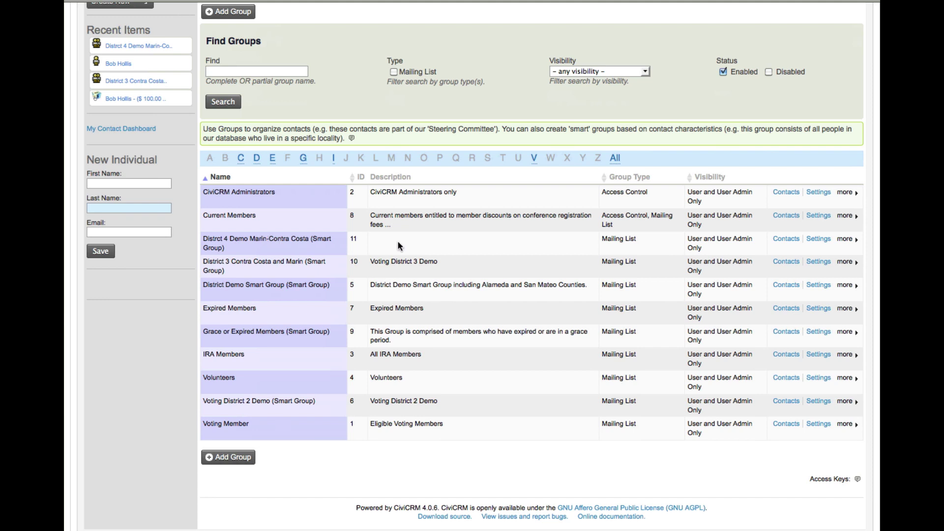
{"action": "left_click", "coordinate": [787, 240]}
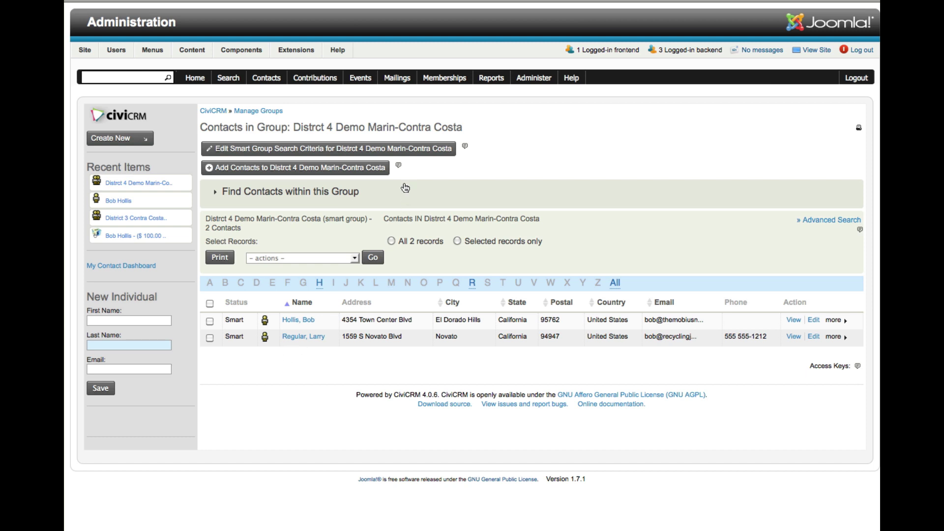
{"action": "left_click", "coordinate": [396, 78]}
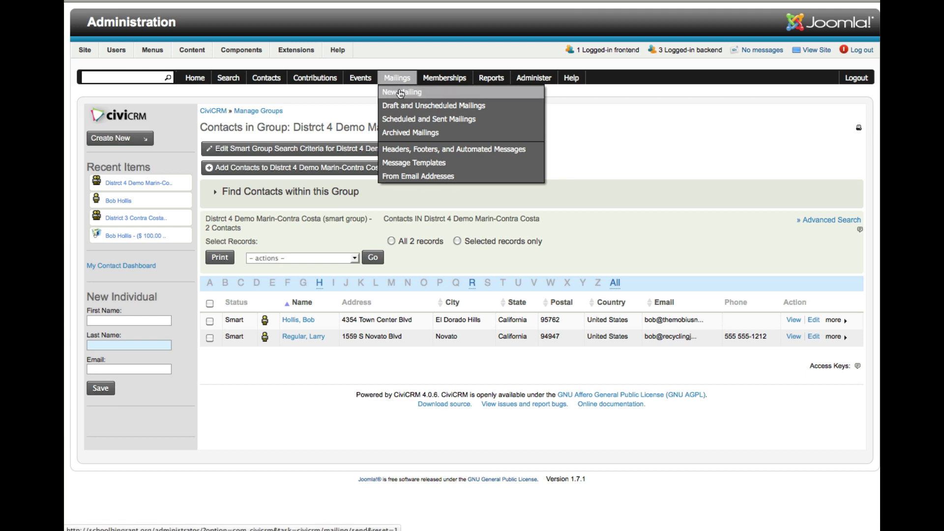
Name the mailing 'Demo Ballot 4', include the Distrct 4 group, and continue to tracking.
{"action": "left_click", "coordinate": [401, 93]}
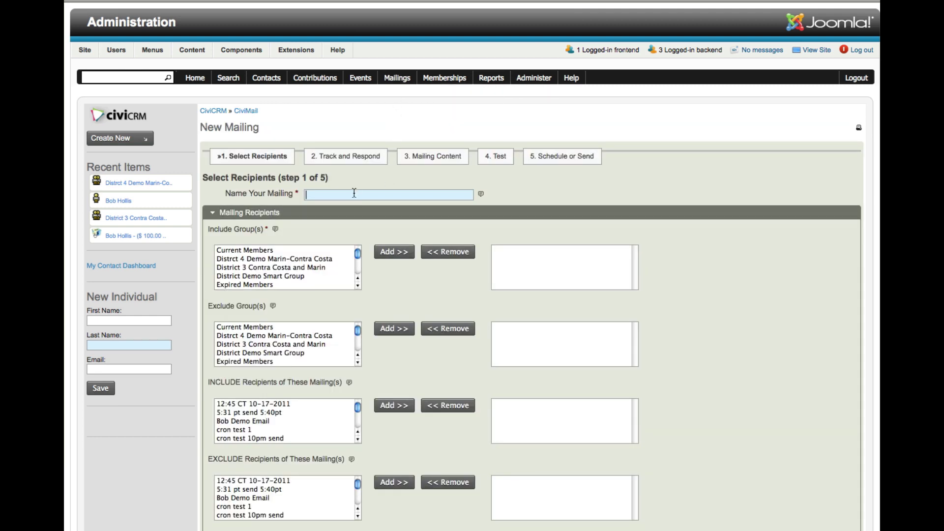
{"action": "type", "text": "Dem"}
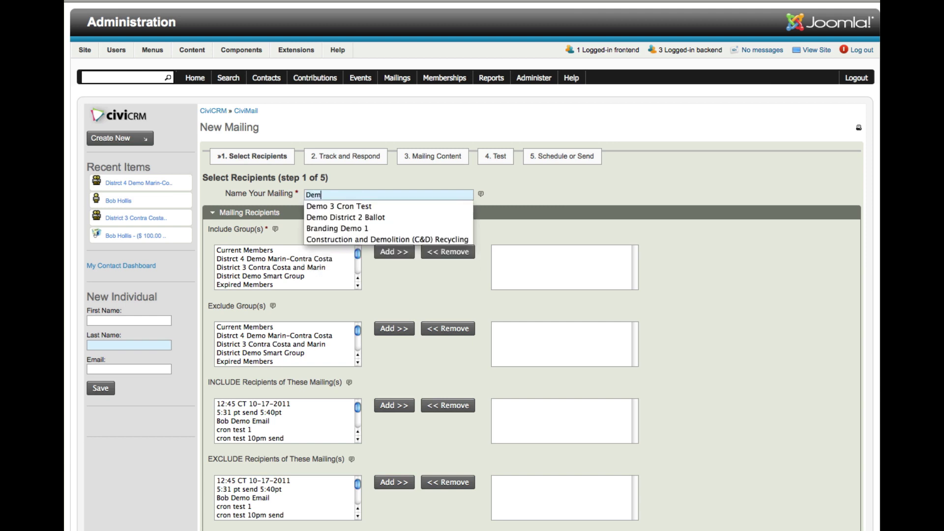
{"action": "type", "text": "o Ballot 4"}
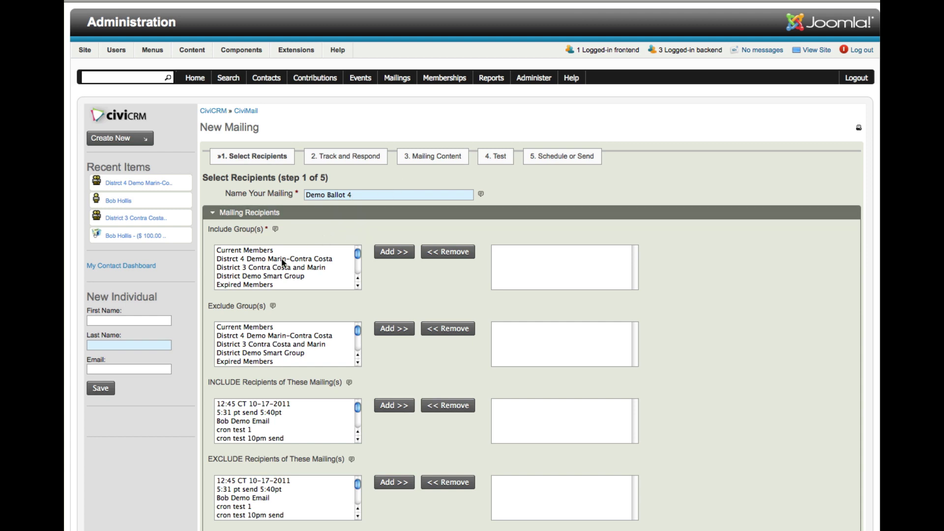
{"action": "left_click", "coordinate": [253, 261]}
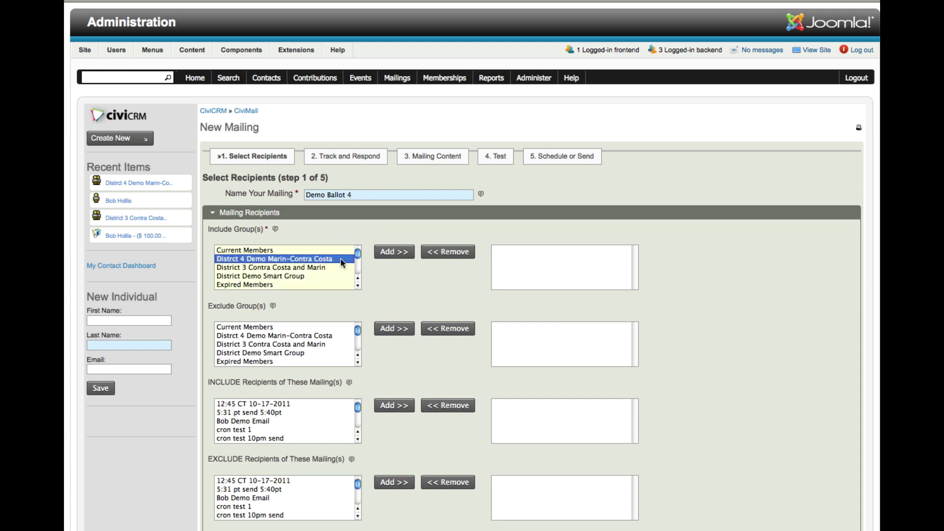
{"action": "left_click", "coordinate": [389, 254]}
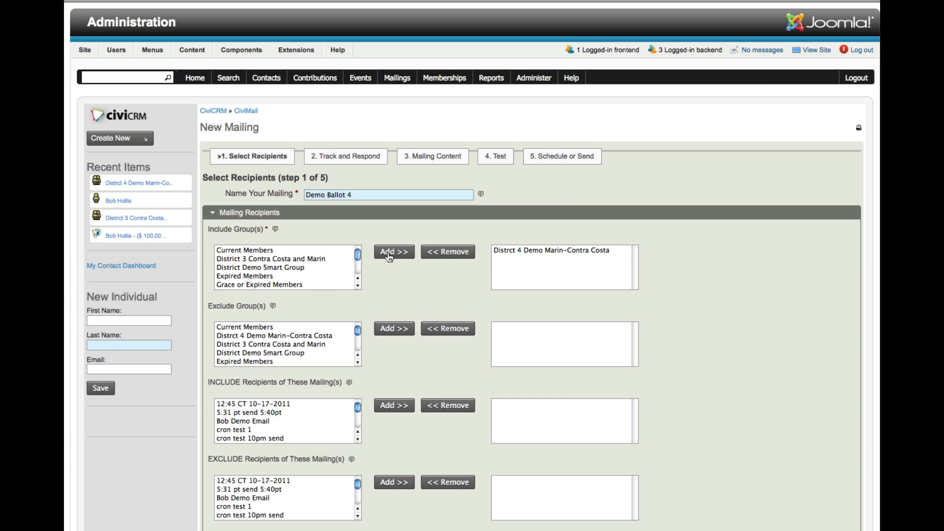
{"action": "scroll", "coordinate": [389, 256], "scroll_direction": "down", "scroll_amount": 2}
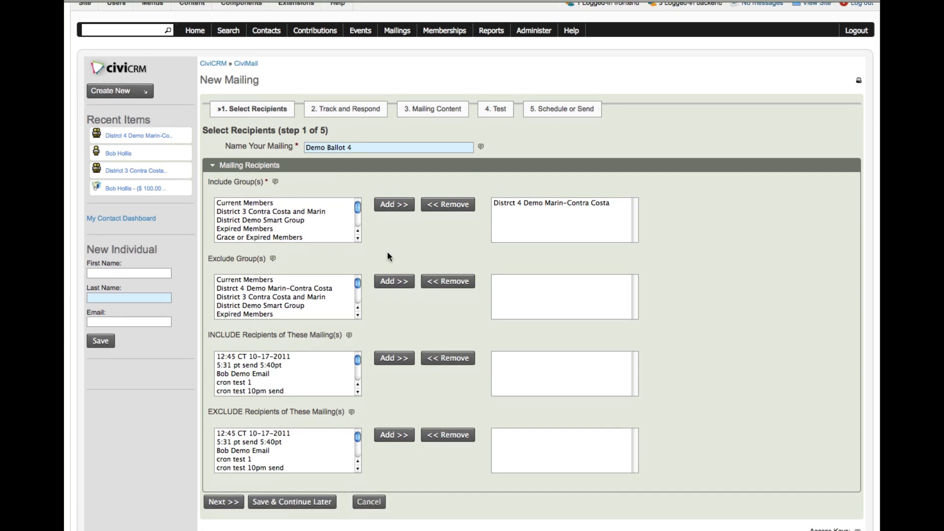
{"action": "scroll", "coordinate": [387, 253], "scroll_direction": "down", "scroll_amount": 1}
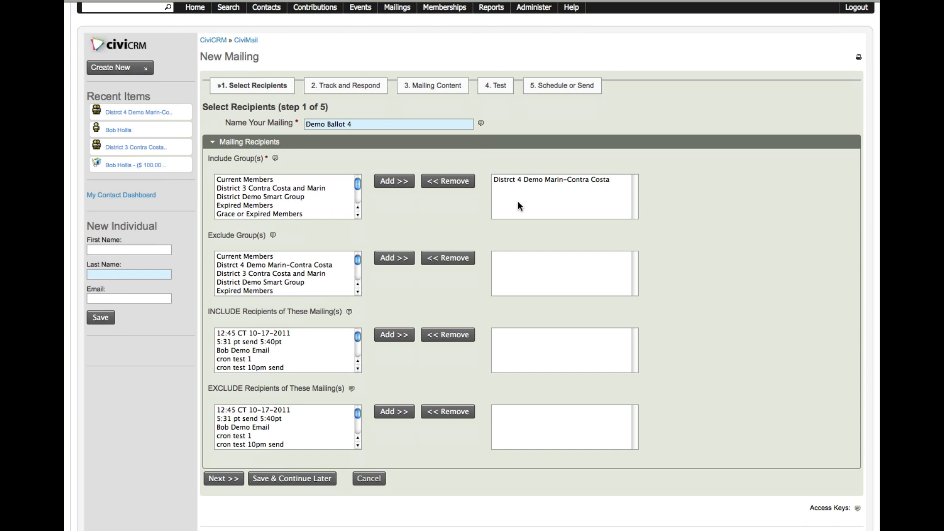
{"action": "scroll", "coordinate": [518, 202], "scroll_direction": "down", "scroll_amount": 3}
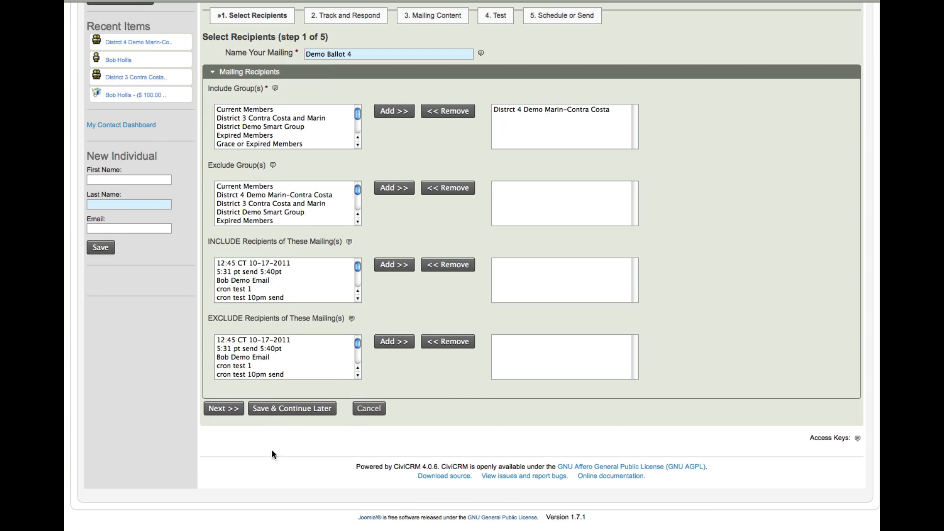
{"action": "left_click", "coordinate": [225, 412]}
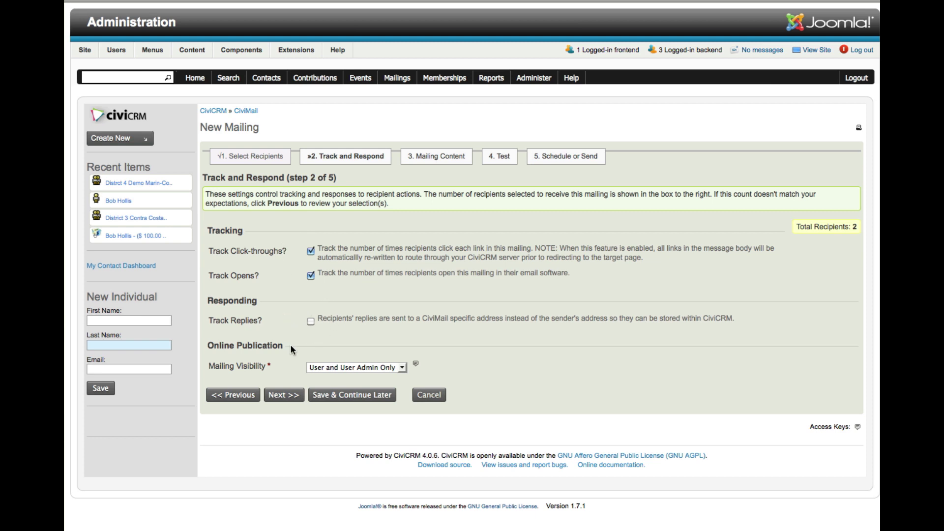
Keep Mailing Visibility at 'User and User Admin Only' and continue to Mailing Content.
{"action": "left_click", "coordinate": [401, 367]}
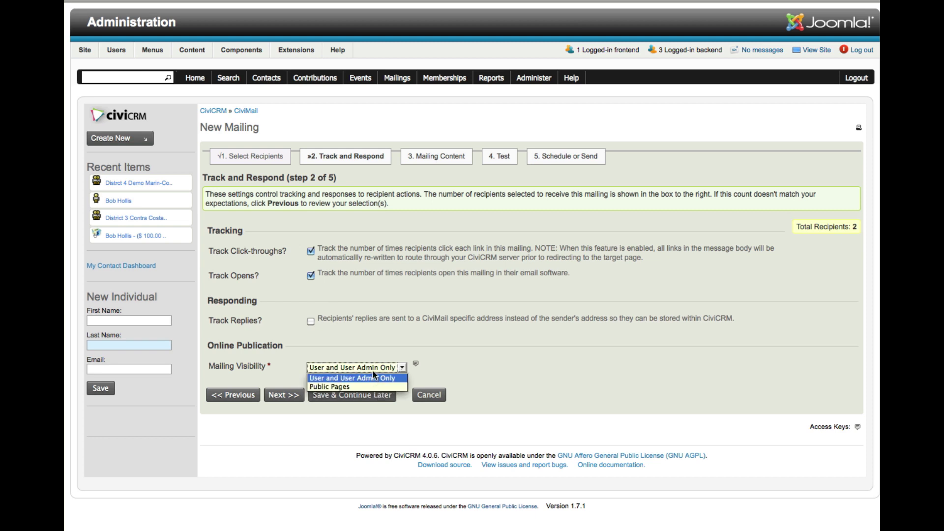
{"action": "left_click", "coordinate": [378, 378]}
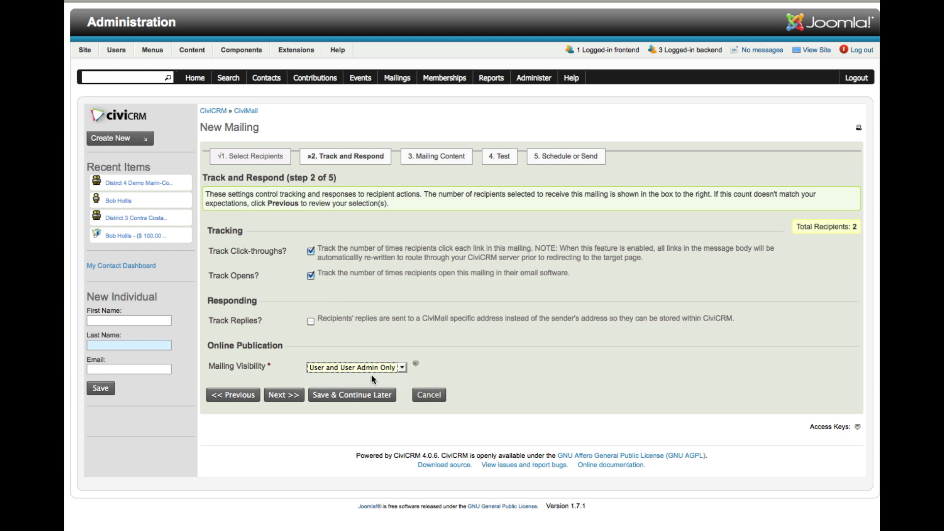
{"action": "left_click", "coordinate": [291, 399]}
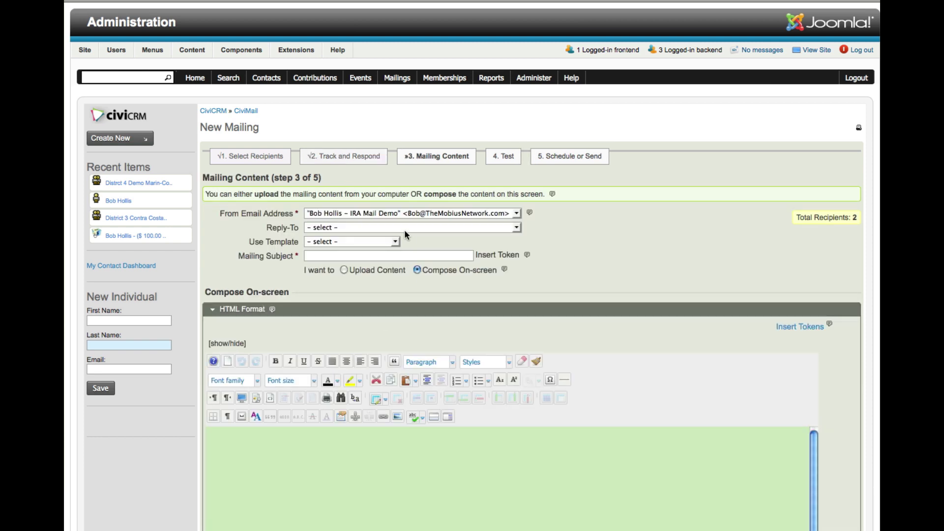
Set the sender as Reply-To and apply the Demo Ballot Template.
{"action": "left_click", "coordinate": [516, 227]}
{"action": "left_click", "coordinate": [500, 247]}
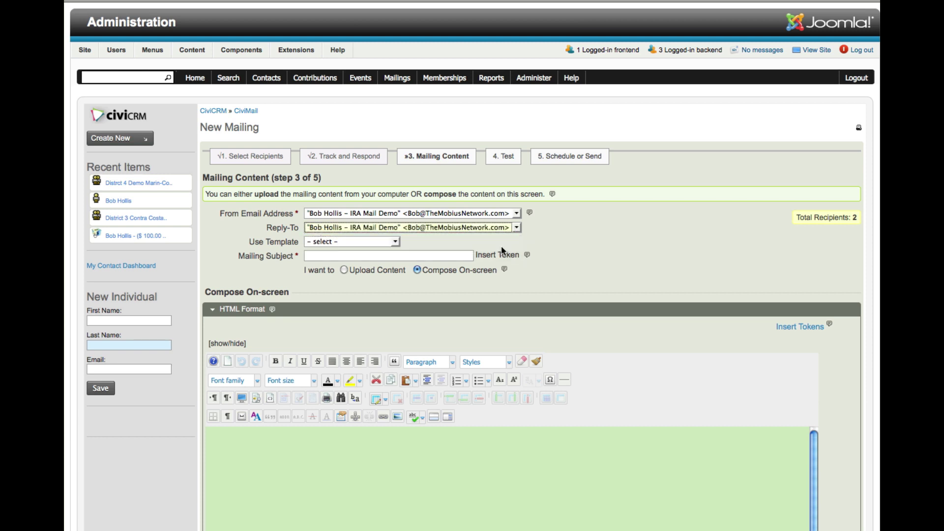
{"action": "left_click", "coordinate": [397, 241]}
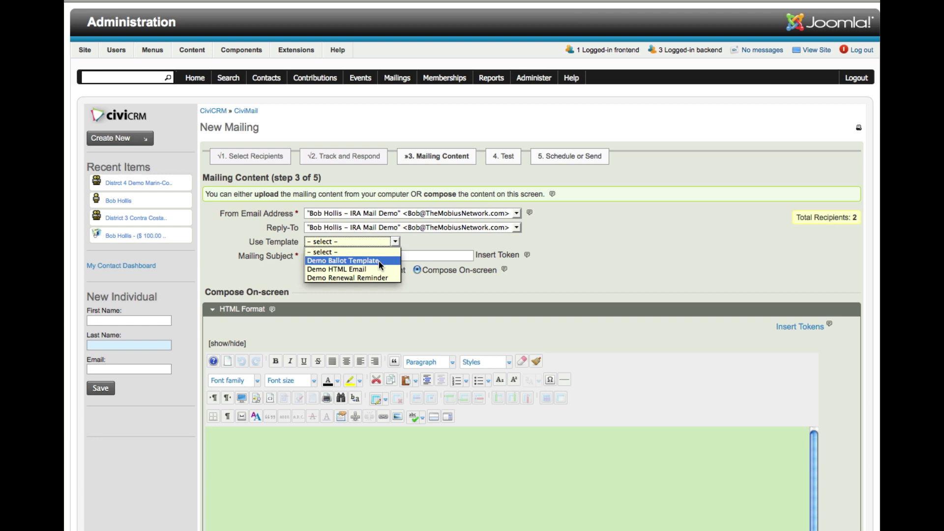
{"action": "left_click", "coordinate": [378, 262]}
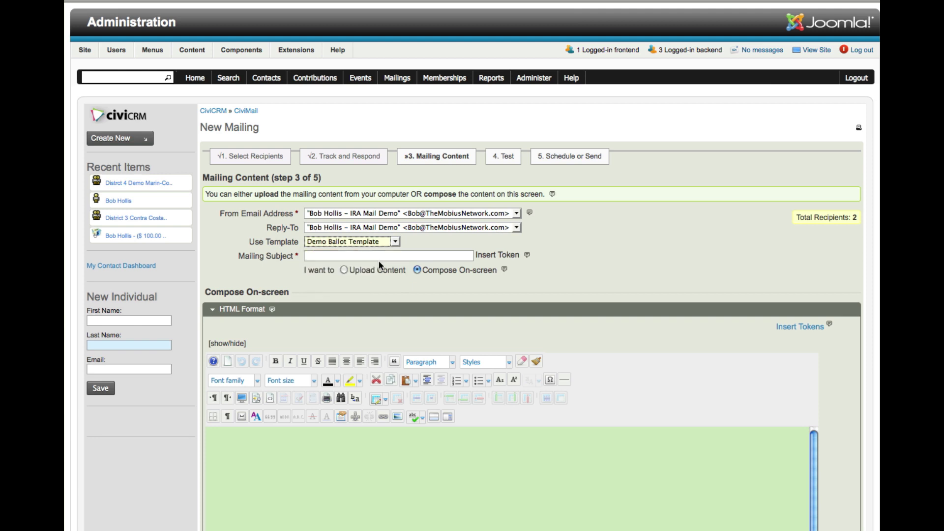
Change District 2 to District 4 in the subject and the message's opening line.
{"action": "left_click", "coordinate": [336, 257]}
{"action": "key", "text": "BackSpace"}
{"action": "type", "text": "4"}
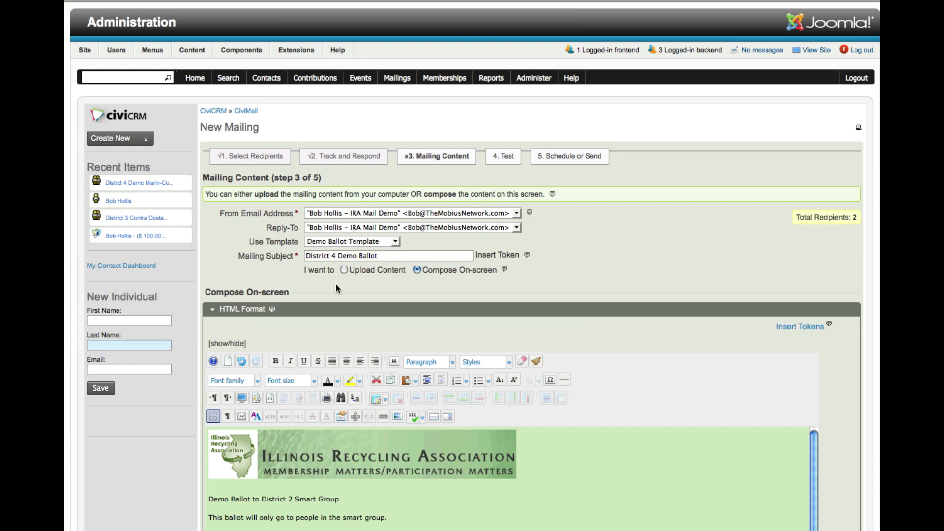
{"action": "scroll", "coordinate": [338, 288], "scroll_direction": "down", "scroll_amount": 3}
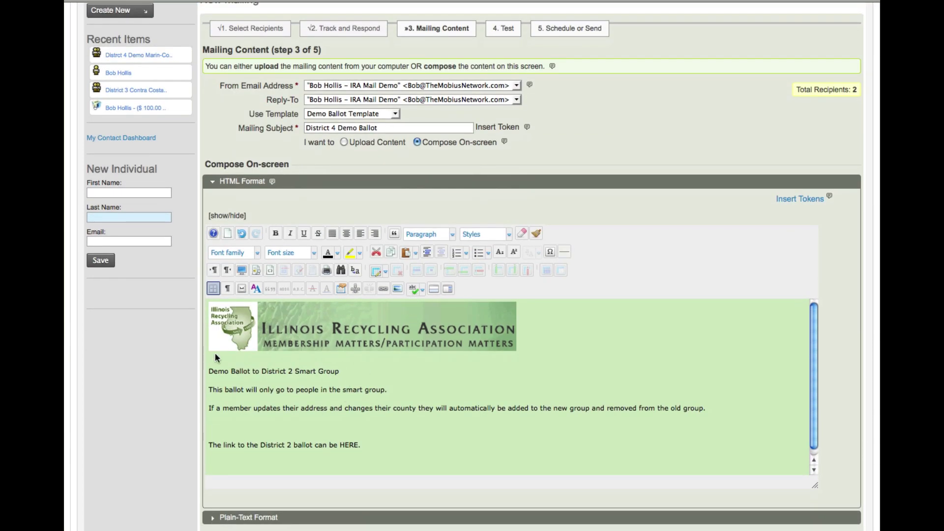
{"action": "left_click", "coordinate": [292, 372]}
{"action": "key", "text": "BackSpace"}
{"action": "type", "text": "4"}
Review the message body and expand the Plain-Text Format section.
{"action": "scroll", "coordinate": [419, 379], "scroll_direction": "down", "scroll_amount": 1}
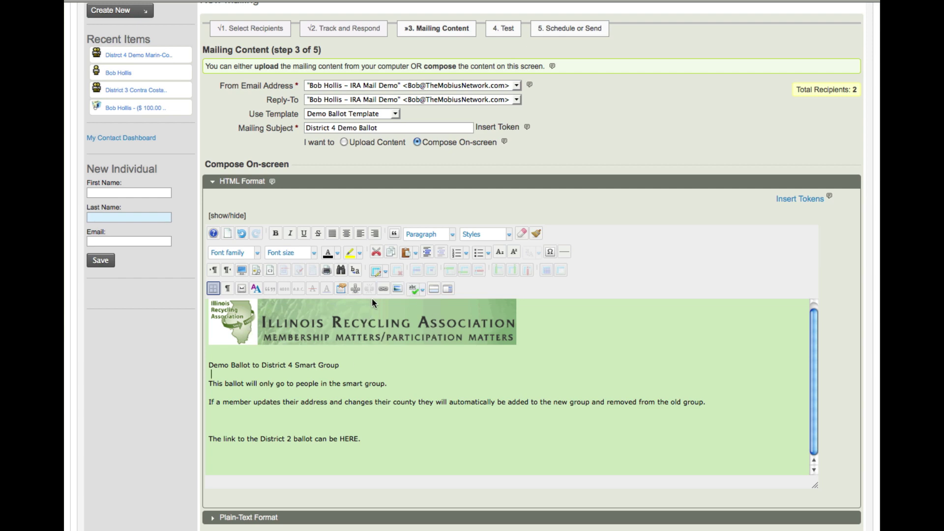
{"action": "scroll", "coordinate": [652, 267], "scroll_direction": "down", "scroll_amount": 5}
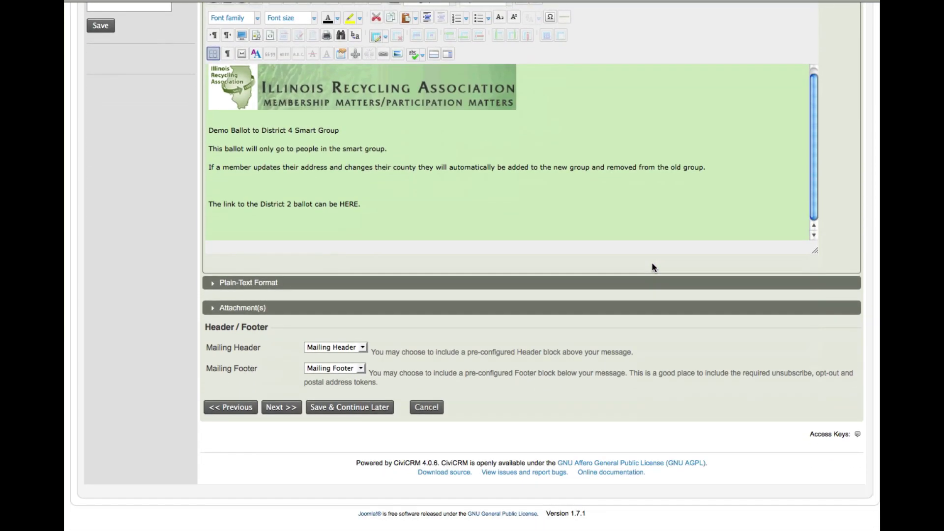
{"action": "scroll", "coordinate": [652, 267], "scroll_direction": "up", "scroll_amount": 2}
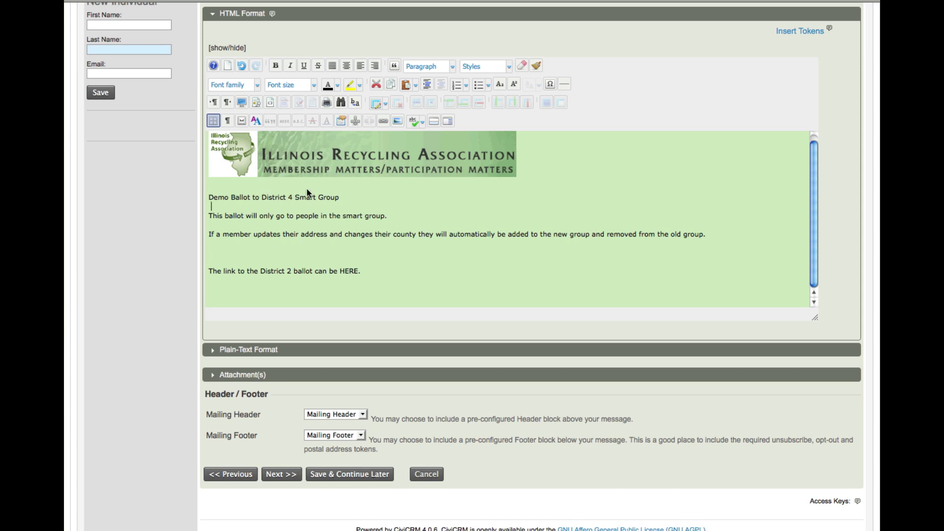
{"action": "scroll", "coordinate": [394, 241], "scroll_direction": "down", "scroll_amount": 1}
{"action": "scroll", "coordinate": [396, 246], "scroll_direction": "down", "scroll_amount": 2}
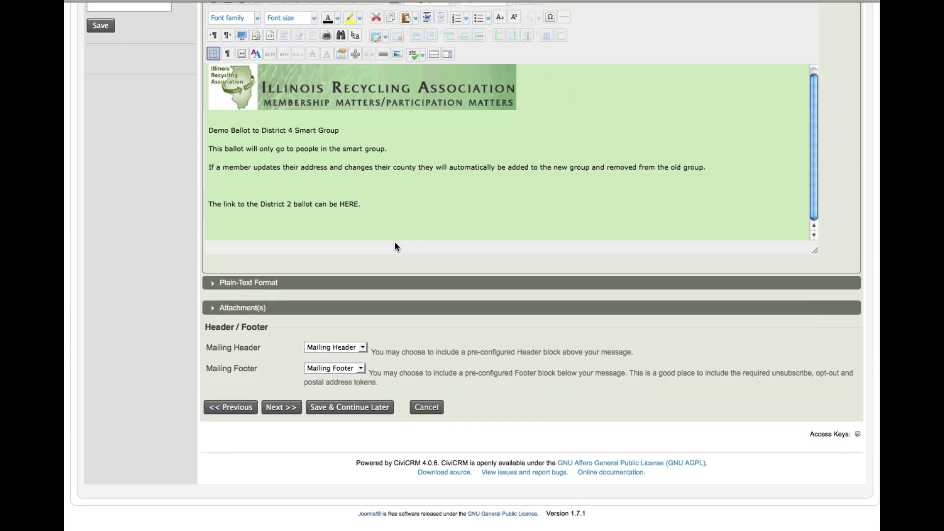
{"action": "left_click", "coordinate": [258, 285]}
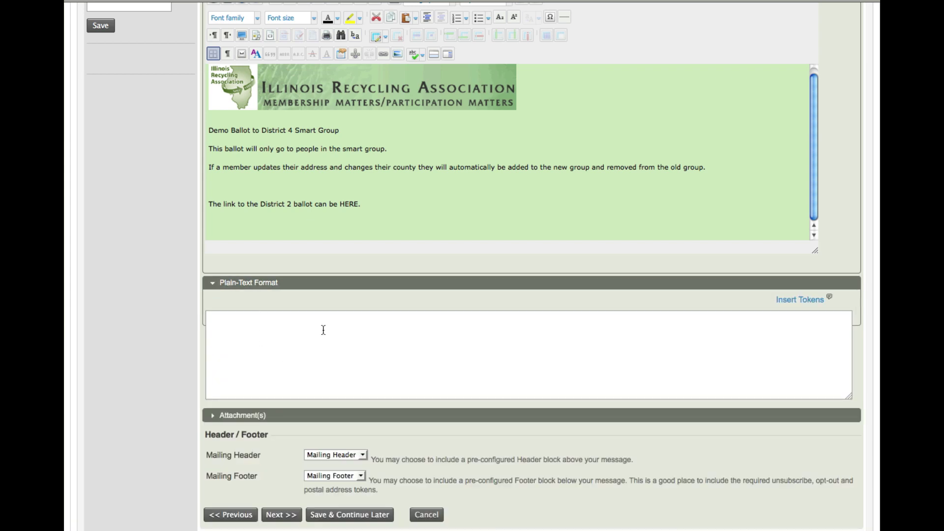
{"action": "scroll", "coordinate": [323, 326], "scroll_direction": "down", "scroll_amount": 4}
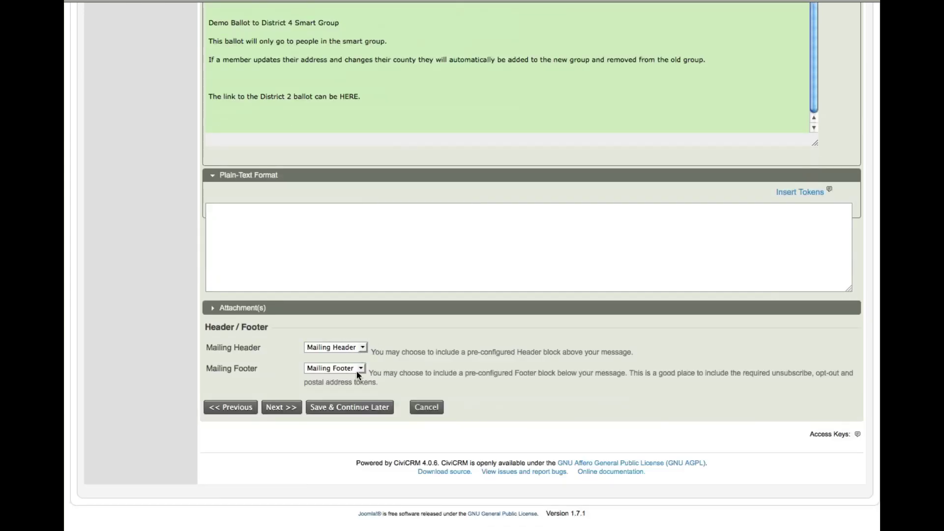
Skip sending a test mailing and move on to Schedule or Send.
{"action": "left_click", "coordinate": [279, 409]}
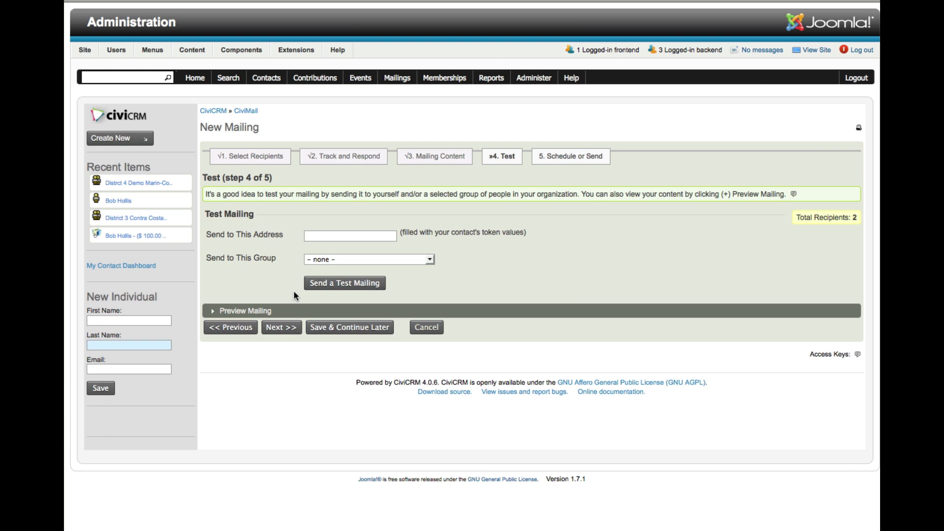
{"action": "left_click", "coordinate": [281, 328]}
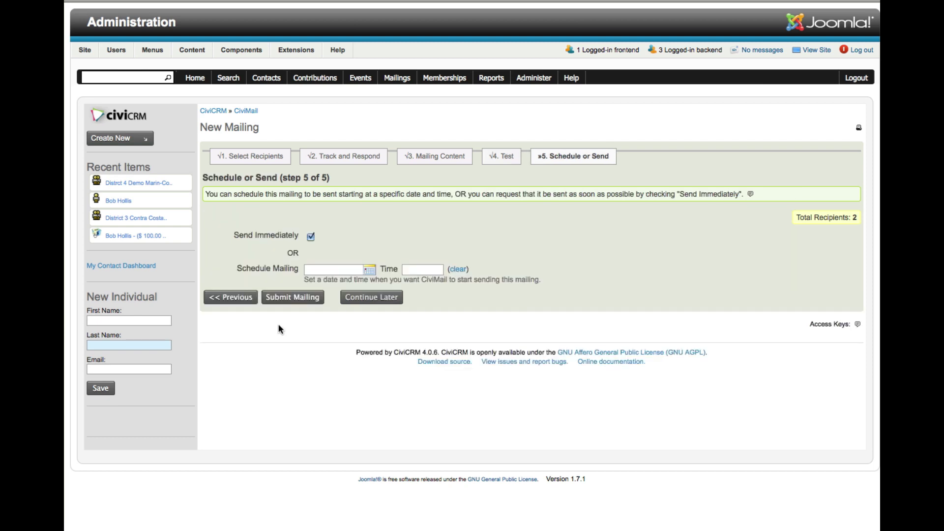
Schedule the ballot for 10/17/2011 at 01:07PM instead of immediately, and submit it.
{"action": "left_click", "coordinate": [311, 237]}
{"action": "left_click", "coordinate": [369, 270]}
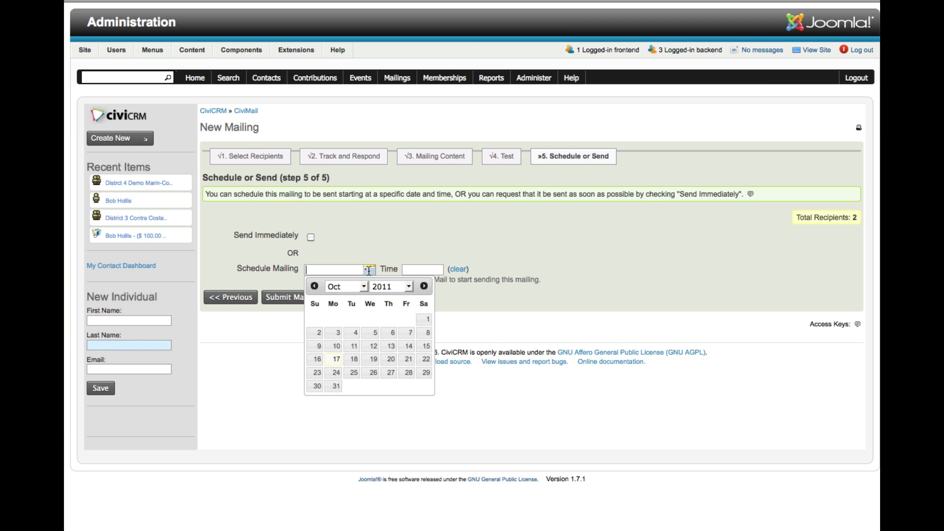
{"action": "left_click", "coordinate": [336, 362]}
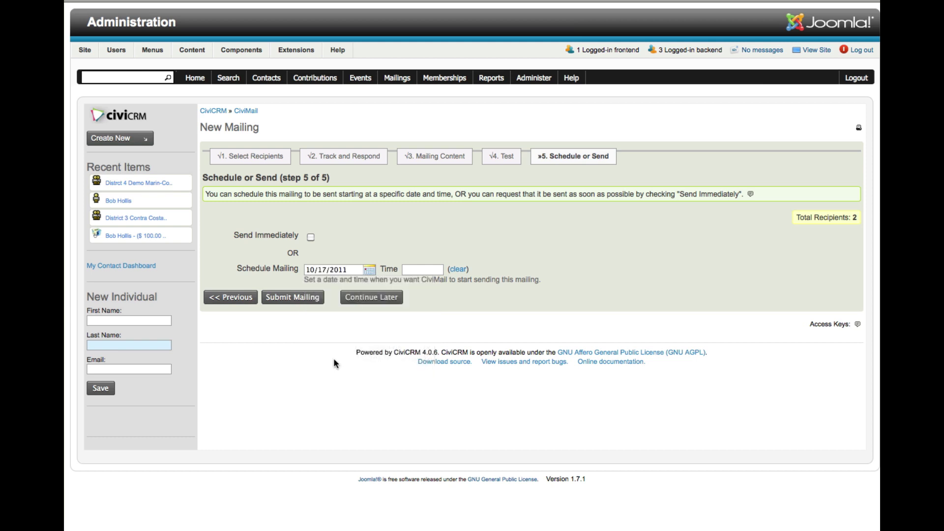
{"action": "left_click", "coordinate": [430, 270]}
{"action": "left_click", "coordinate": [423, 269]}
{"action": "left_click", "coordinate": [419, 270]}
{"action": "left_click", "coordinate": [290, 299]}
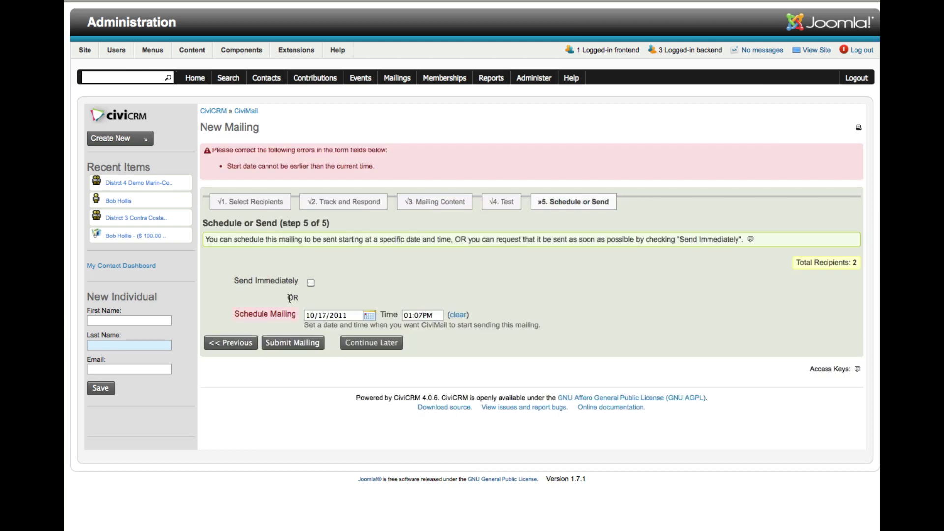
Change the send time's minutes to 10 and submit the mailing.
{"action": "left_click", "coordinate": [423, 316]}
{"action": "left_click", "coordinate": [423, 316]}
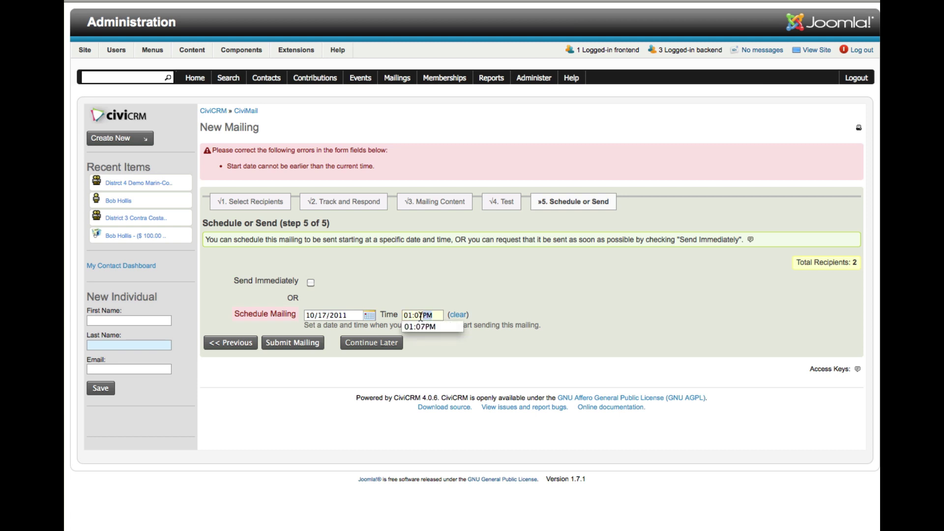
{"action": "left_click", "coordinate": [418, 316]}
{"action": "type", "text": "10"}
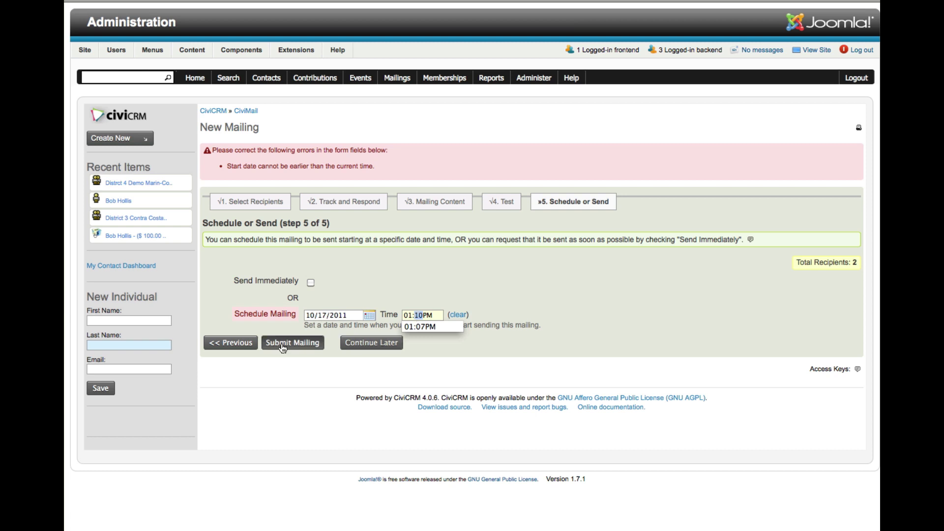
{"action": "left_click", "coordinate": [284, 346]}
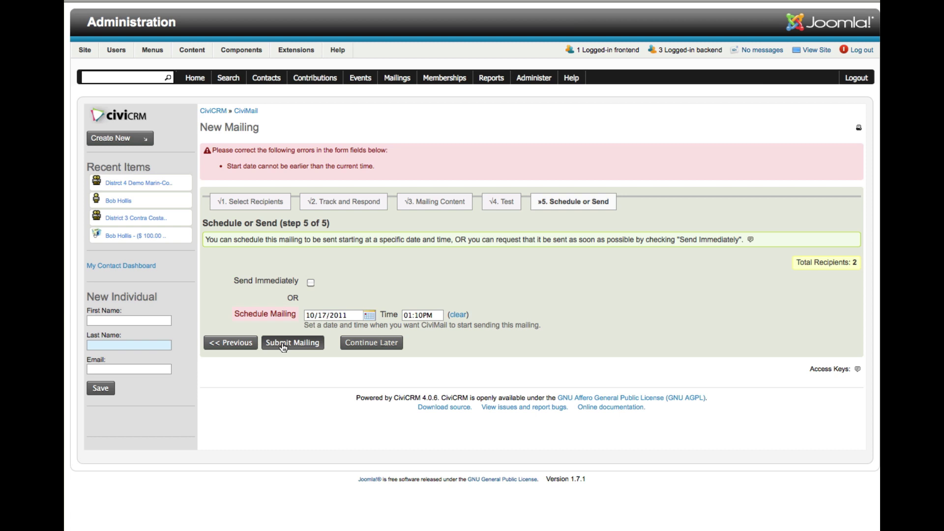
Change the send time to hour 11, minutes 07, and resubmit the mailing.
{"action": "double_click", "coordinate": [412, 316]}
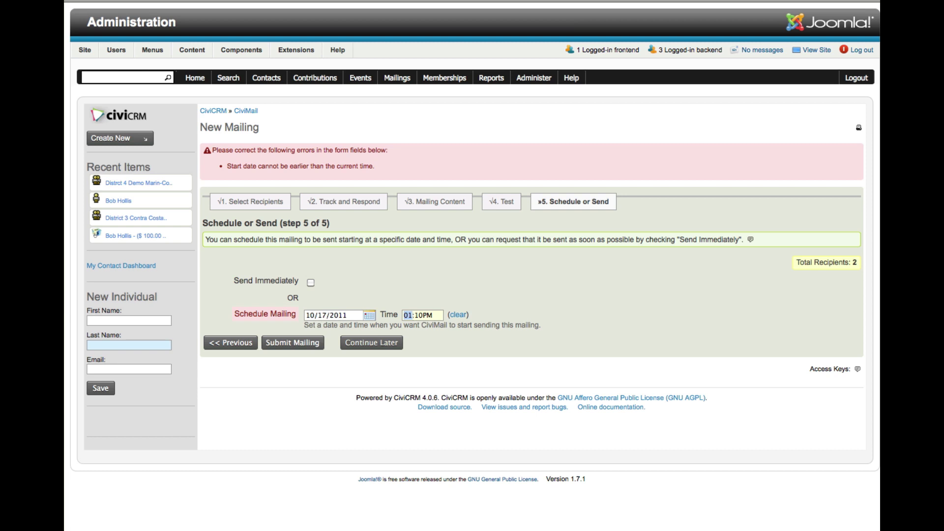
{"action": "left_click", "coordinate": [419, 315]}
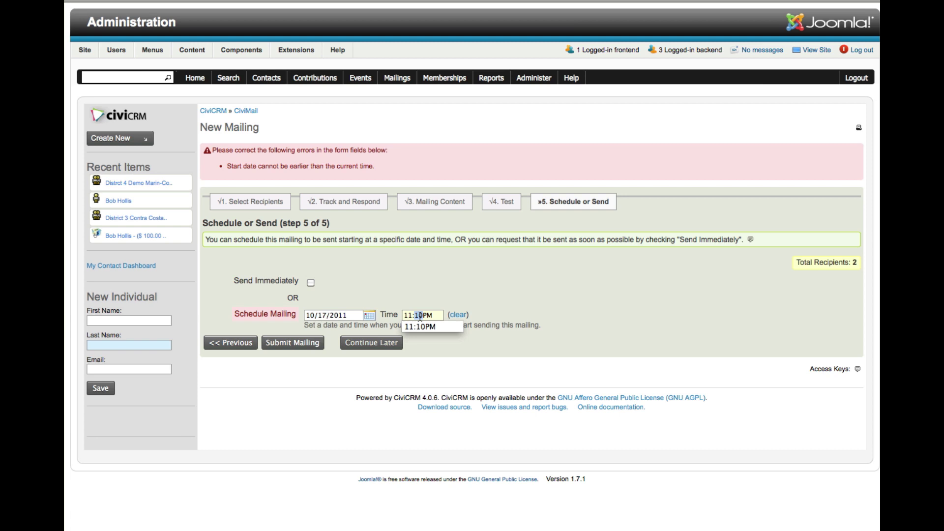
{"action": "type", "text": "07"}
{"action": "left_click", "coordinate": [418, 300]}
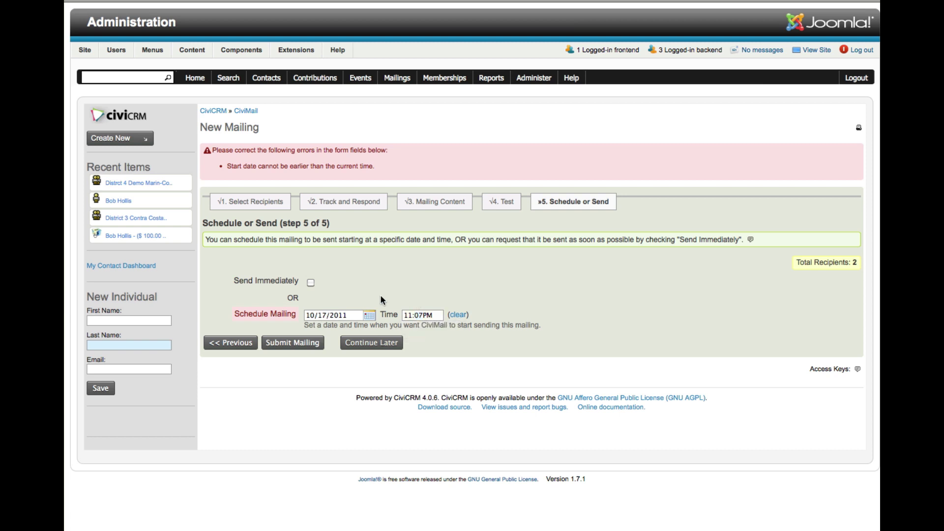
{"action": "left_click", "coordinate": [287, 344]}
Set the start time to 01:07AM, resubmit, and choose October 18, 2011 as the date.
{"action": "left_click", "coordinate": [429, 316]}
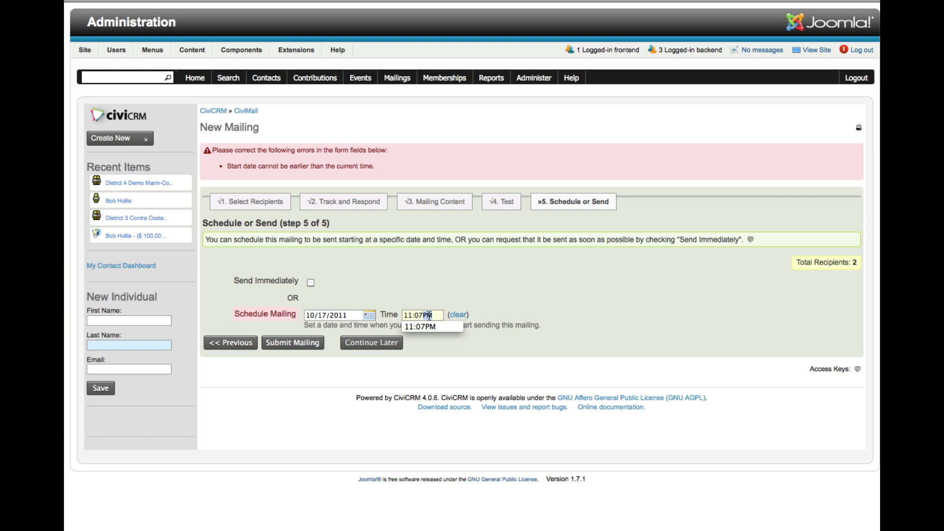
{"action": "type", "text": "A"}
{"action": "left_click", "coordinate": [406, 316]}
{"action": "type", "text": "0"}
{"action": "left_click", "coordinate": [421, 315]}
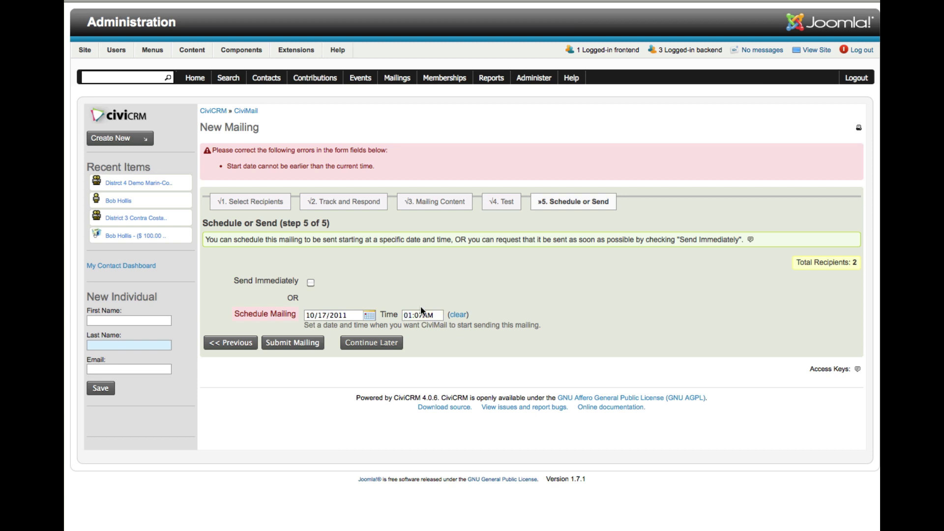
{"action": "left_click", "coordinate": [297, 347]}
{"action": "left_click", "coordinate": [323, 315]}
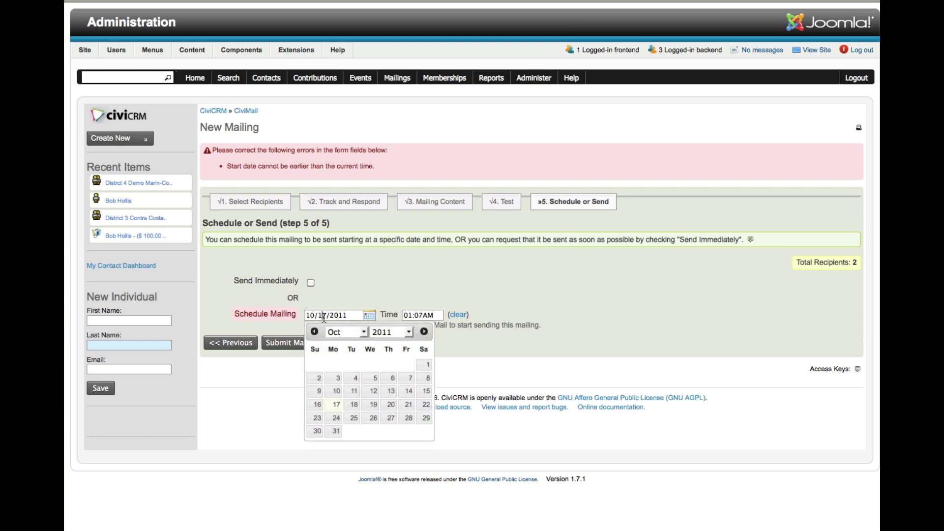
{"action": "left_click", "coordinate": [355, 405]}
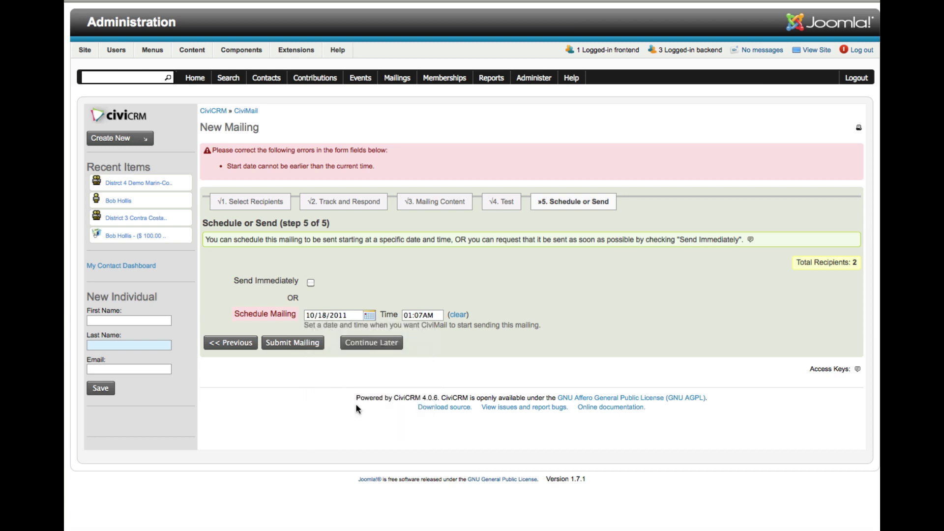
Resubmit Demo Ballot 4 with the corrected October 18, 2011 date so it shows as Scheduled.
{"action": "left_click", "coordinate": [297, 344]}
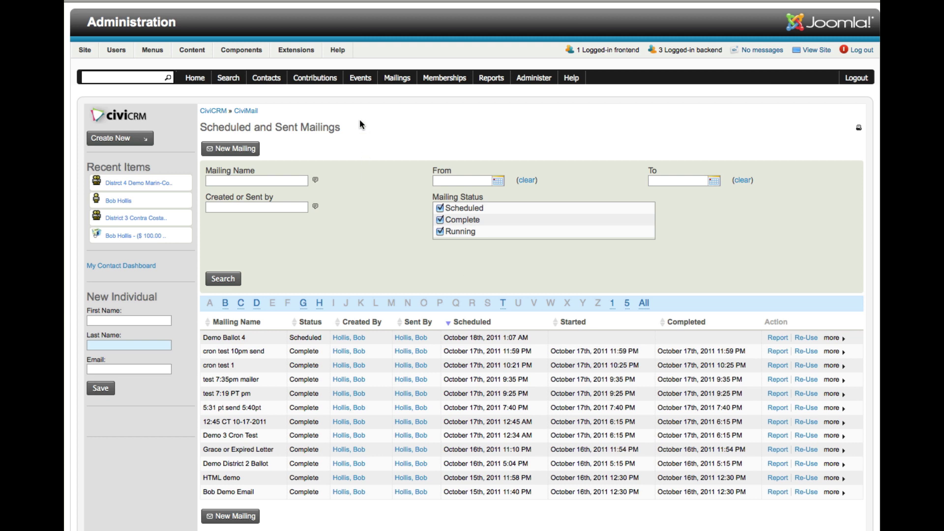
{"action": "left_click", "coordinate": [270, 78]}
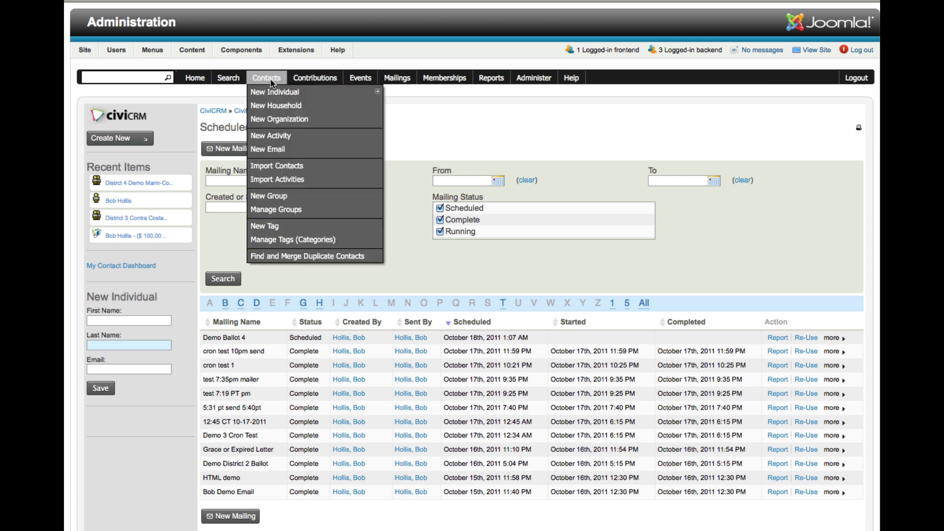
Open Manage Groups and look through the table for District 4 Demo Marin-Contra Costa.
{"action": "left_click", "coordinate": [270, 211]}
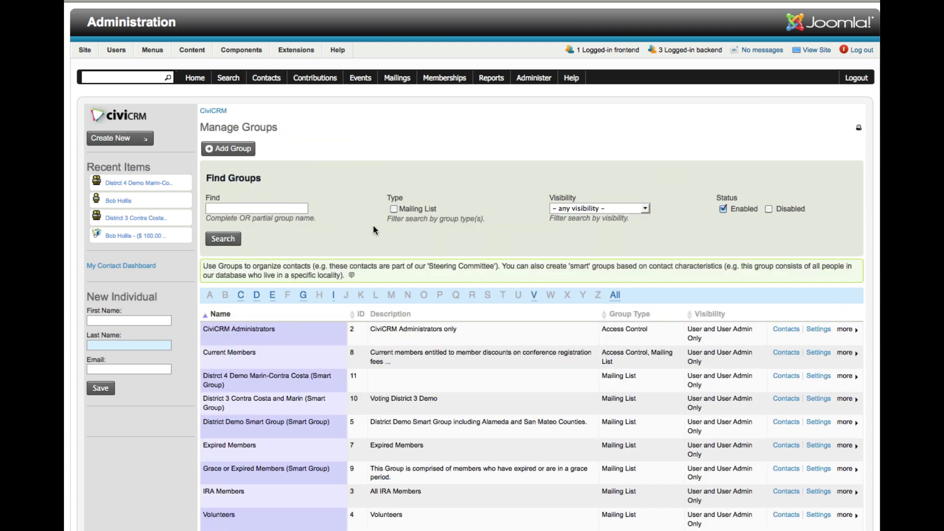
{"action": "scroll", "coordinate": [303, 229], "scroll_direction": "down", "scroll_amount": 1}
{"action": "scroll", "coordinate": [320, 261], "scroll_direction": "down", "scroll_amount": 5}
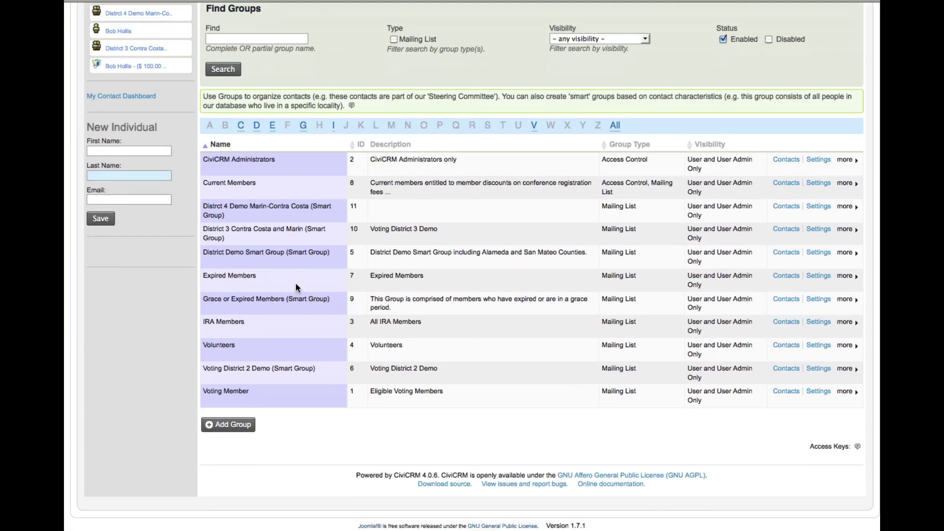
{"action": "scroll", "coordinate": [297, 285], "scroll_direction": "up", "scroll_amount": 5}
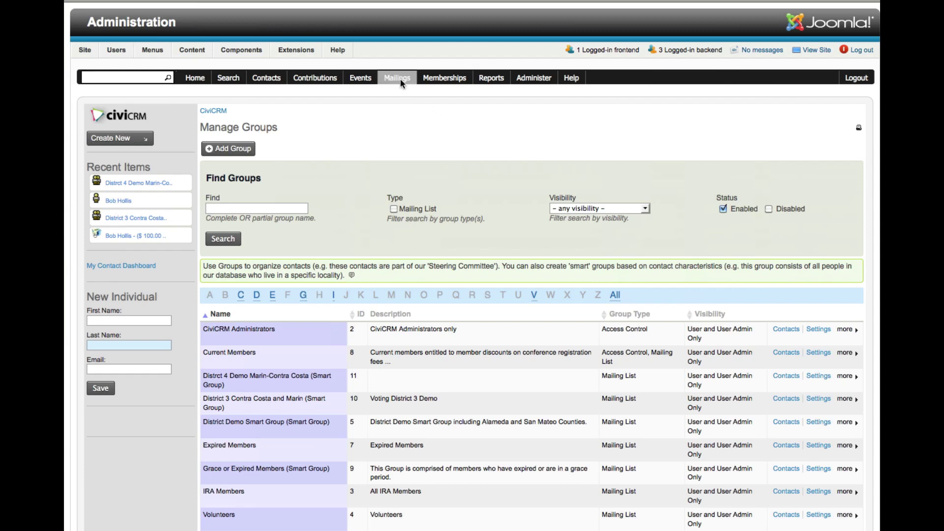
{"action": "mouse_move", "coordinate": [400, 78]}
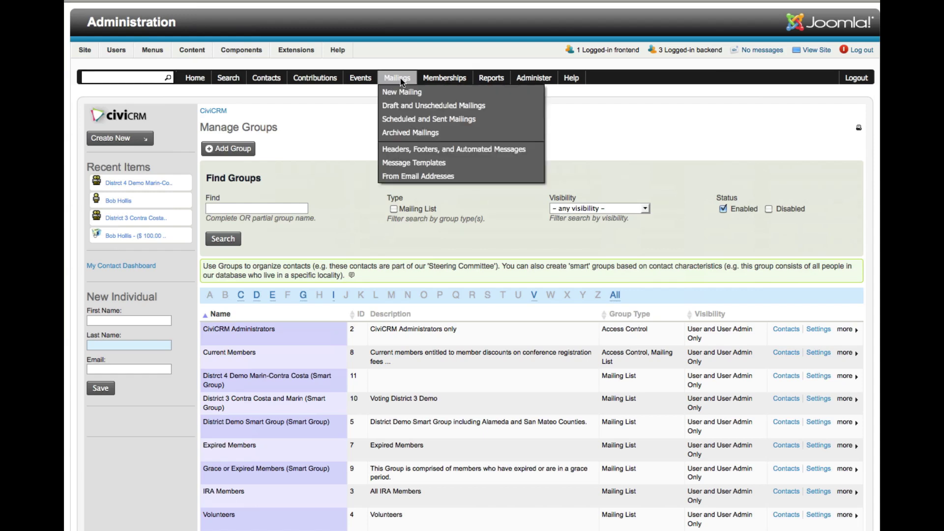
View Draft and Unscheduled Mailings, then return to Scheduled and Sent Mailings.
{"action": "left_click", "coordinate": [418, 107]}
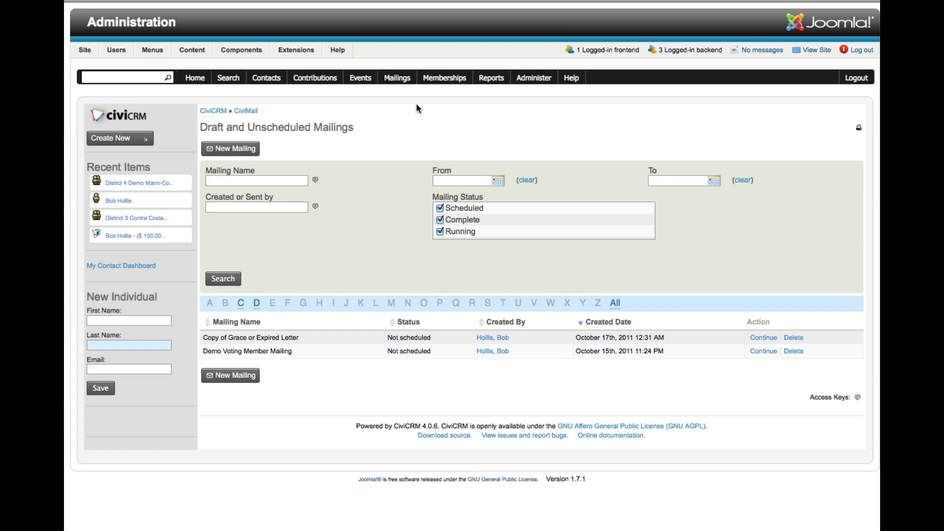
{"action": "left_click", "coordinate": [393, 78]}
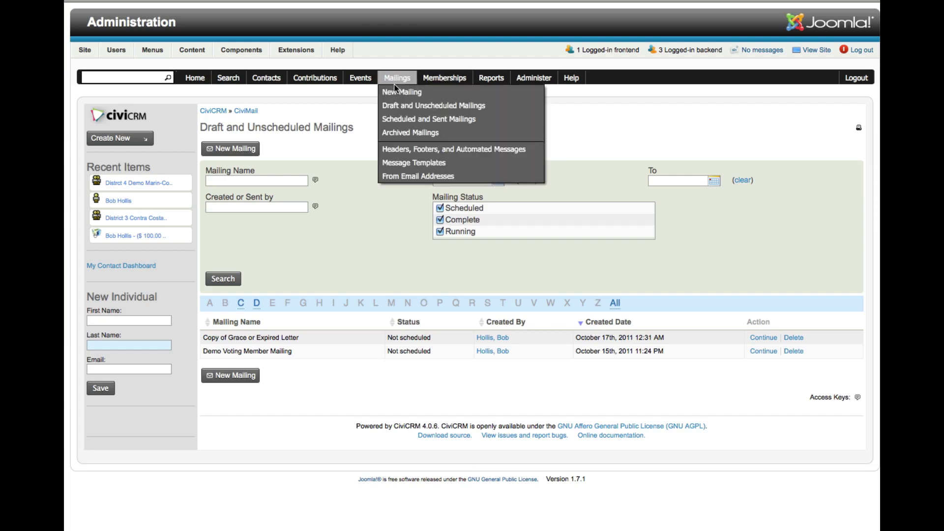
{"action": "left_click", "coordinate": [403, 121]}
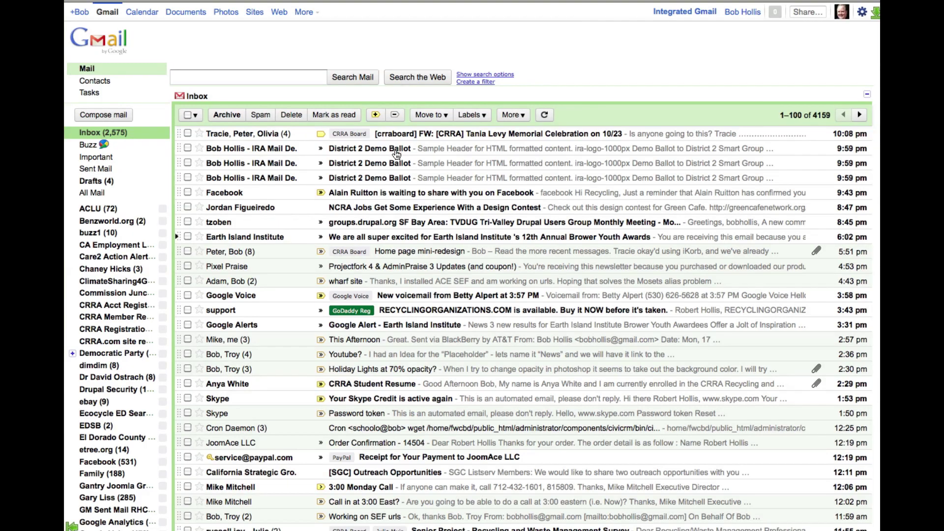
Refresh the Gmail inbox and open the new District 4 Demo Ballot email, showing its images.
{"action": "left_click", "coordinate": [396, 150]}
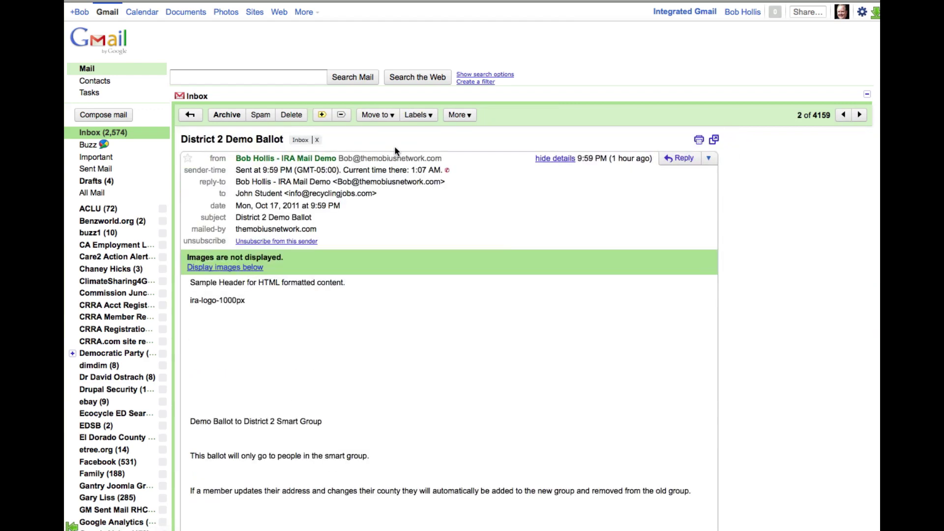
{"action": "left_click", "coordinate": [189, 115]}
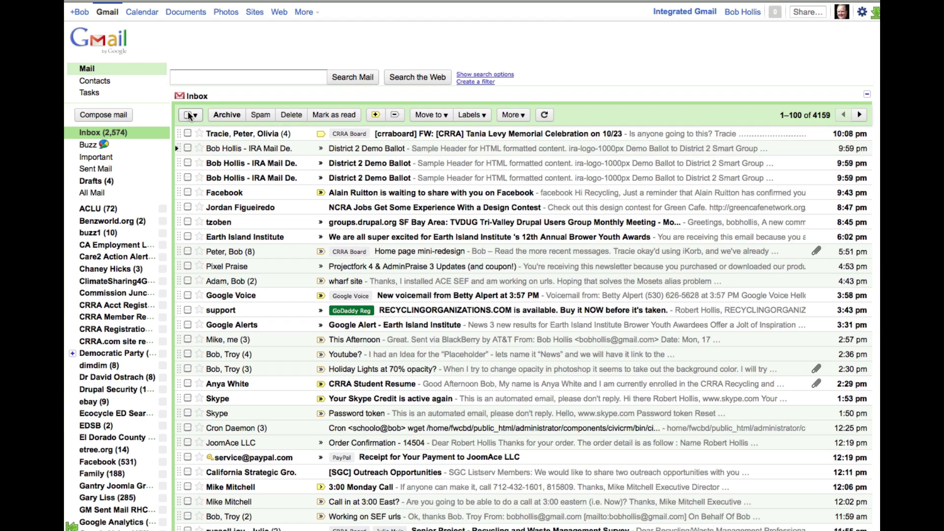
{"action": "left_click", "coordinate": [188, 115]}
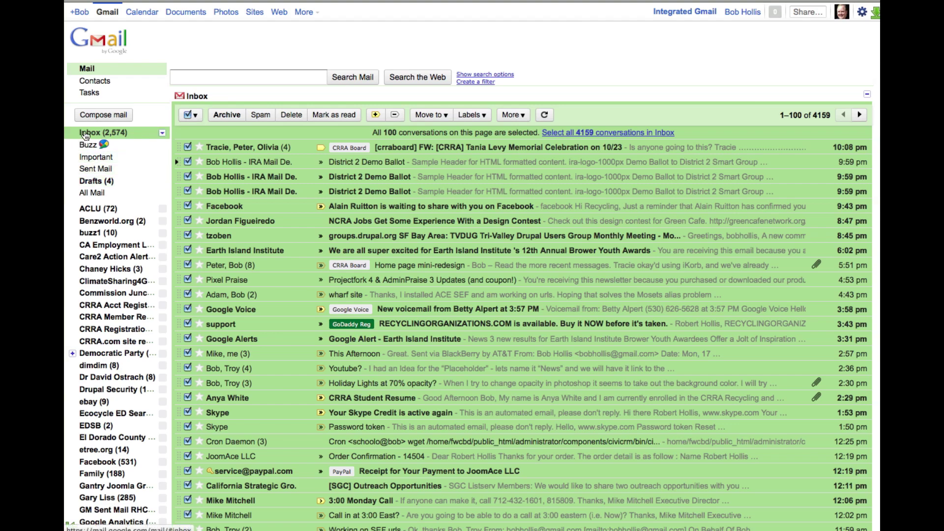
{"action": "left_click", "coordinate": [87, 135]}
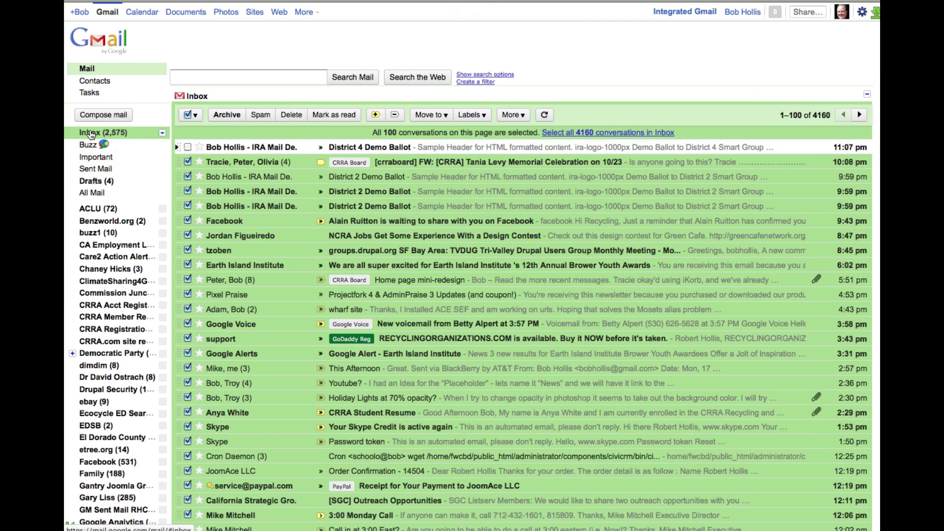
{"action": "left_click", "coordinate": [472, 147]}
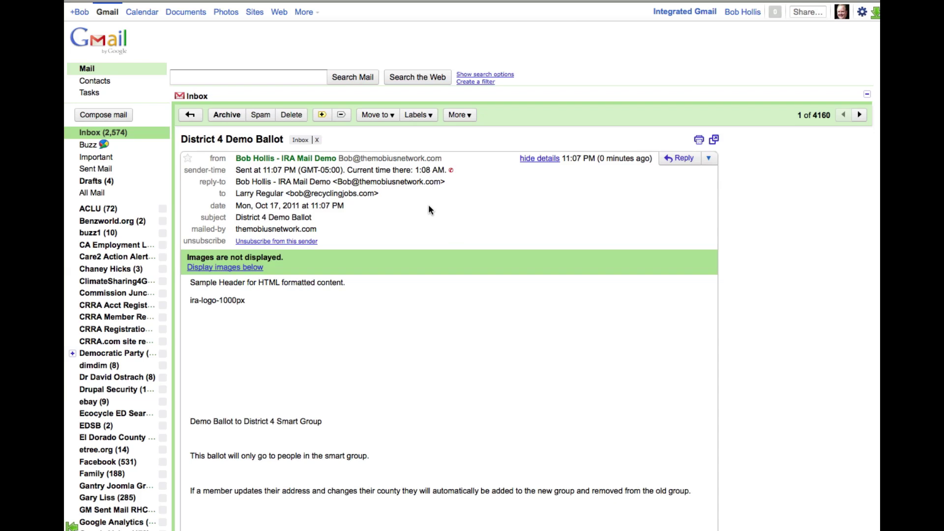
{"action": "left_click", "coordinate": [229, 268]}
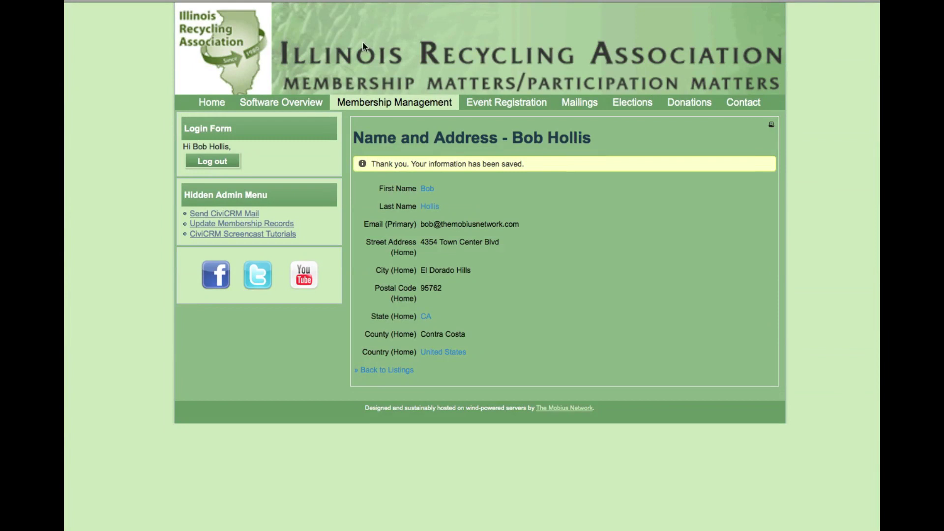
Under Edit Your Account, change the member's county to Alameda and save.
{"action": "mouse_move", "coordinate": [437, 106]}
{"action": "mouse_move", "coordinate": [390, 92]}
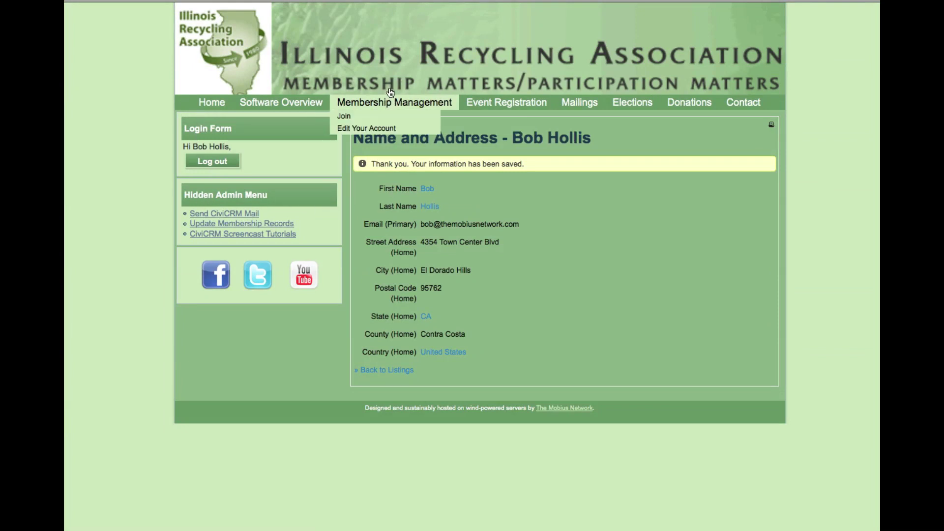
{"action": "left_click", "coordinate": [379, 129]}
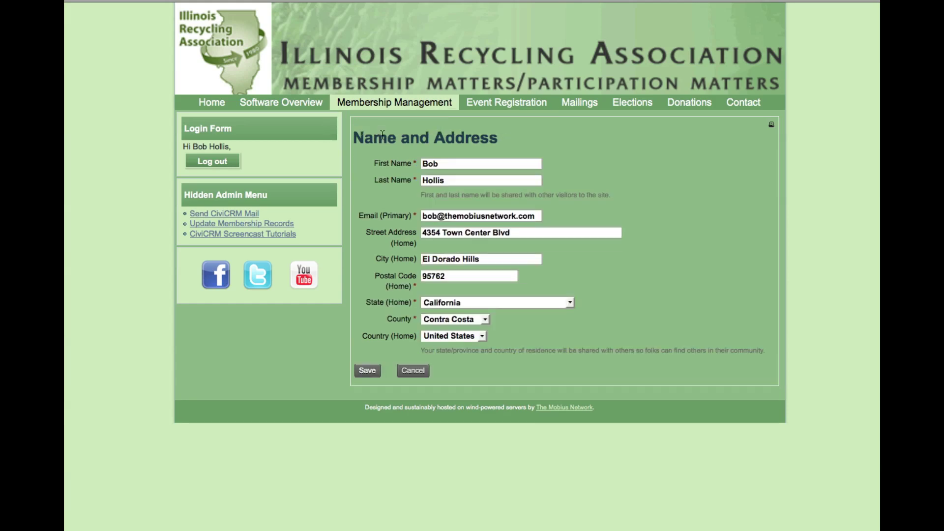
{"action": "left_click", "coordinate": [485, 321]}
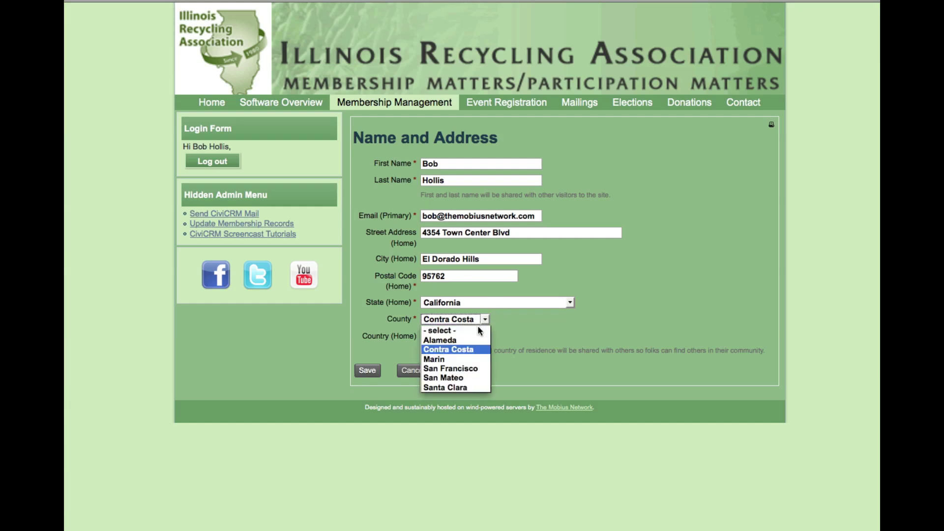
{"action": "left_click", "coordinate": [459, 341]}
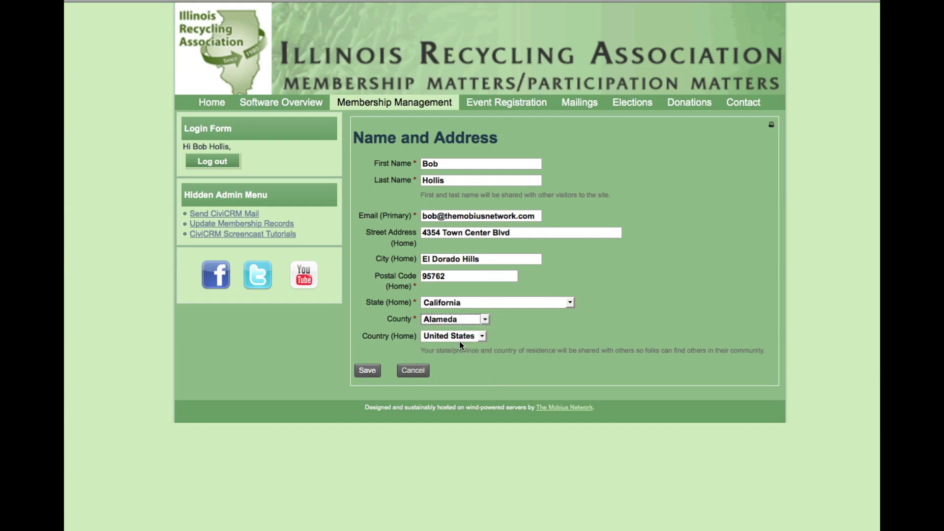
{"action": "left_click", "coordinate": [368, 373]}
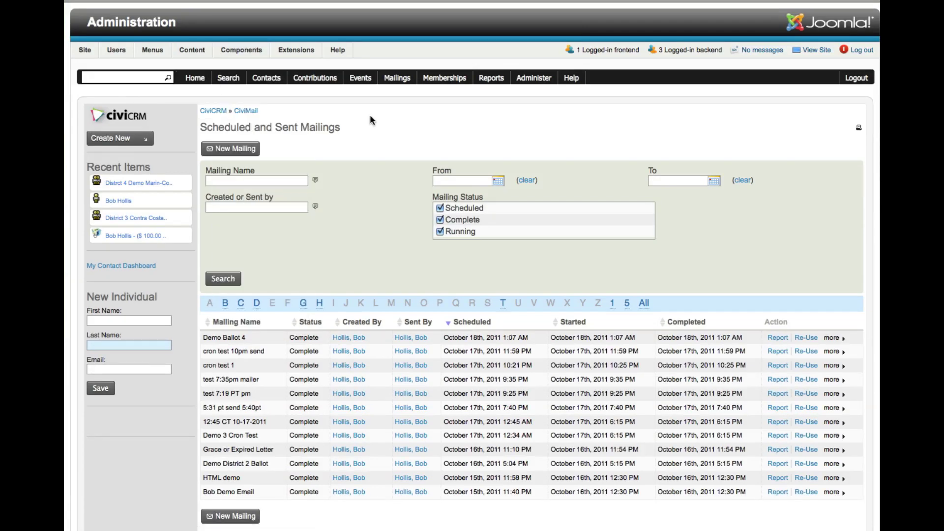
Go to Contacts > Manage Groups in CiviCRM.
{"action": "left_click", "coordinate": [270, 77]}
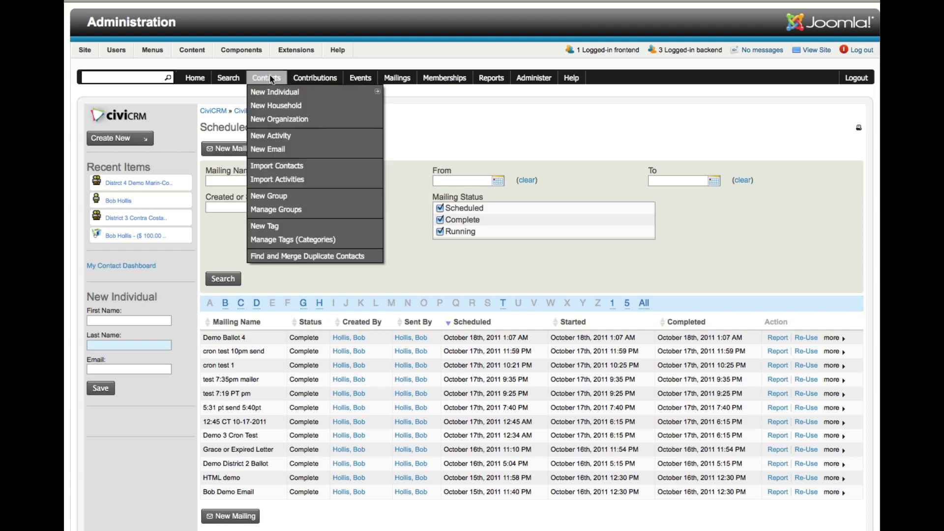
{"action": "left_click", "coordinate": [294, 210]}
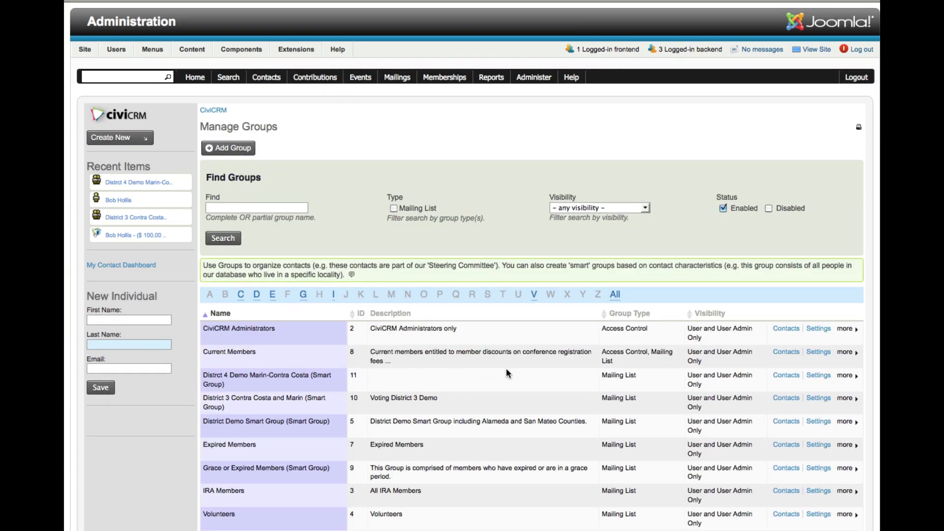
Show the District 4 Demo Marin-Contra Costa group's members, now 1 contact in Novato.
{"action": "left_click", "coordinate": [789, 378]}
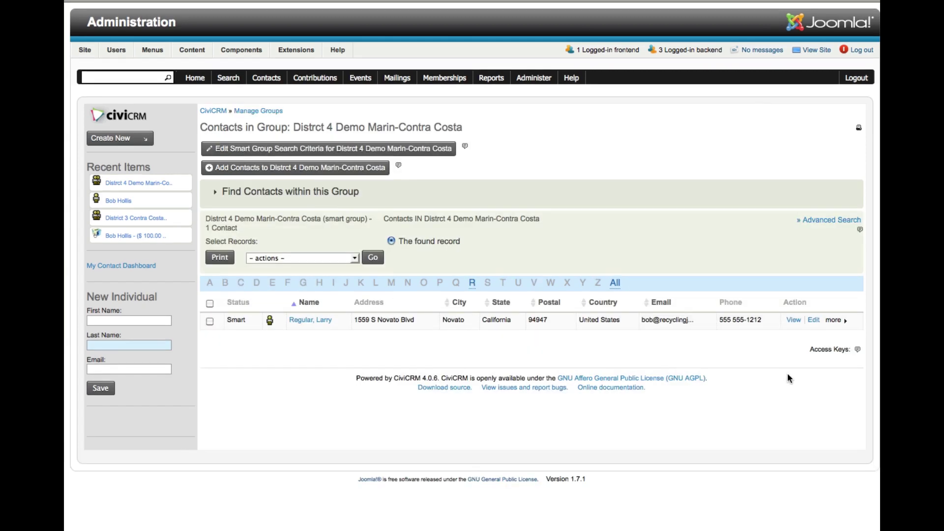